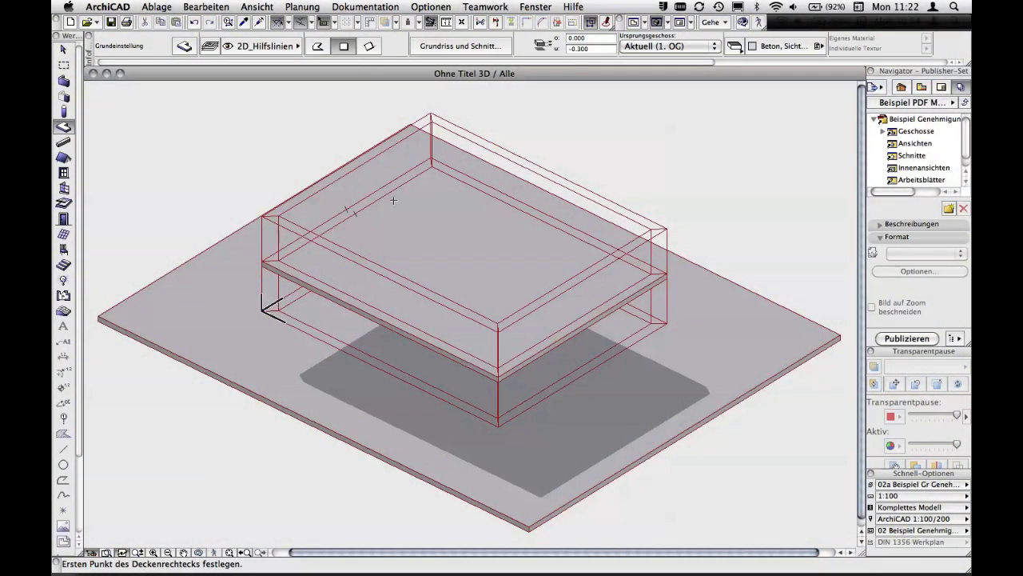
# - Select and delete every wall and the slab on the 1. OG floor plan
pyautogui.press('F2')
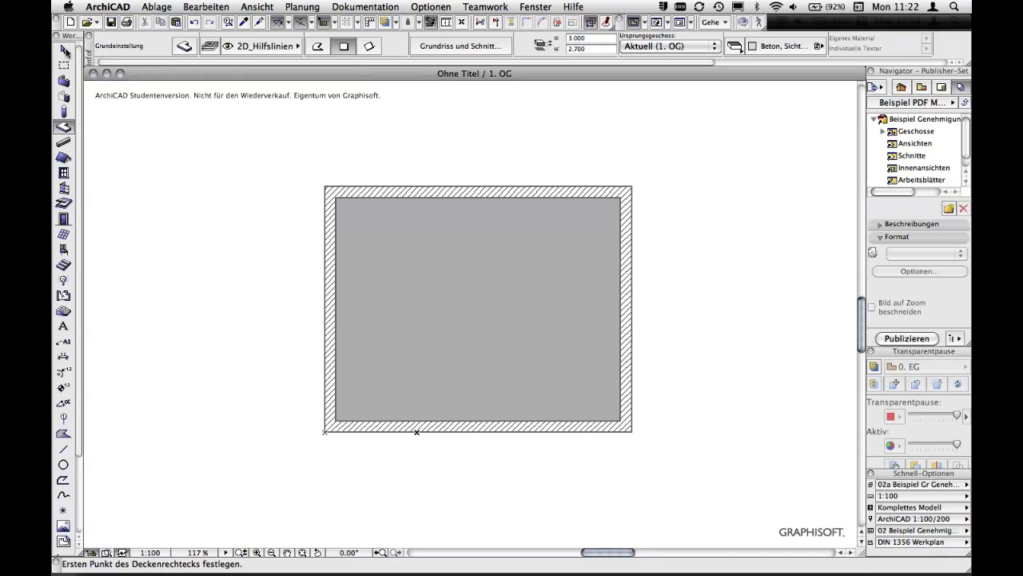
pyautogui.click(63, 49)
pyautogui.hotkey('ctrl', 'a')
pyautogui.press('Delete')
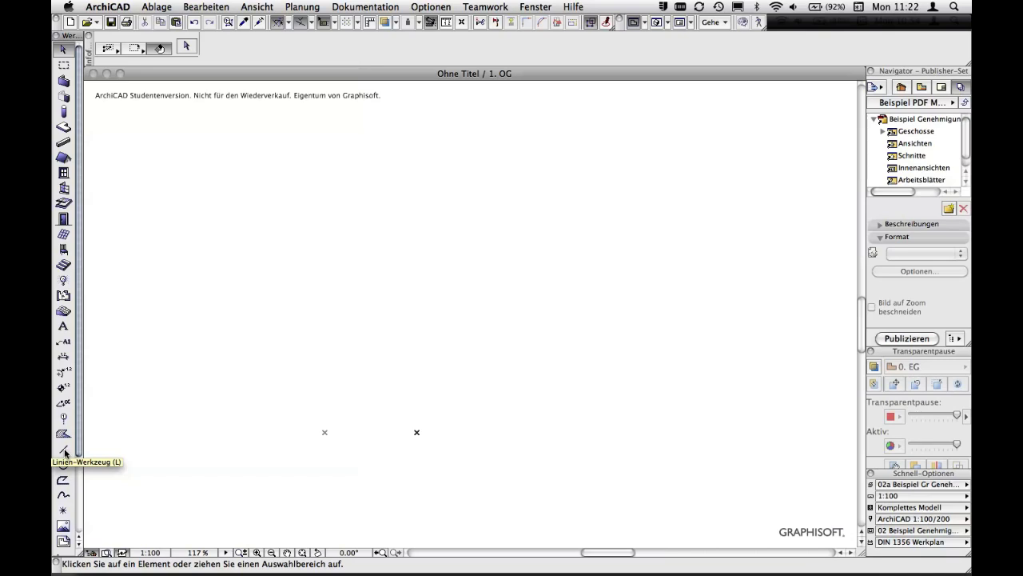
pyautogui.click(65, 452)
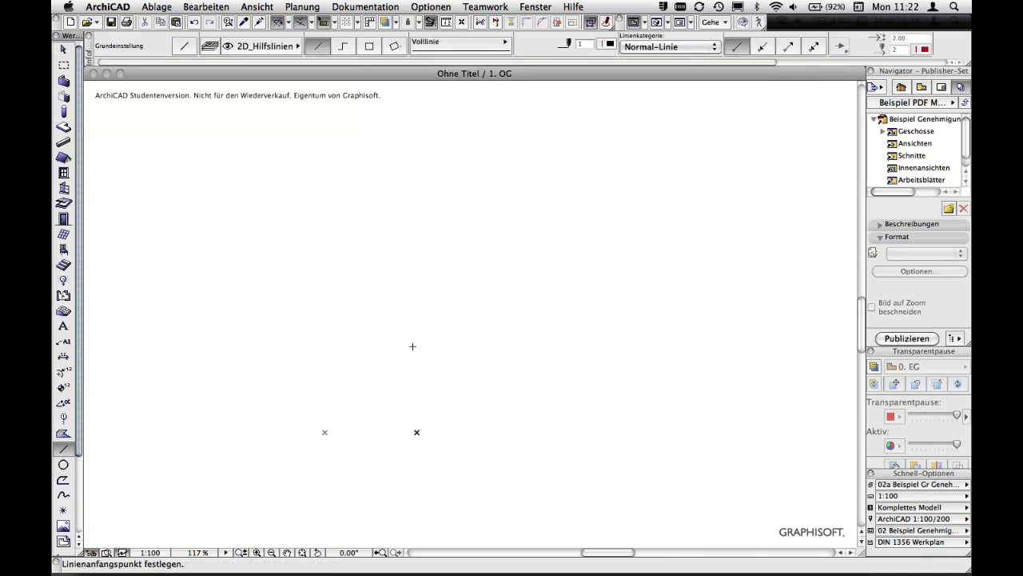
pyautogui.click(251, 409)
pyautogui.click(438, 198)
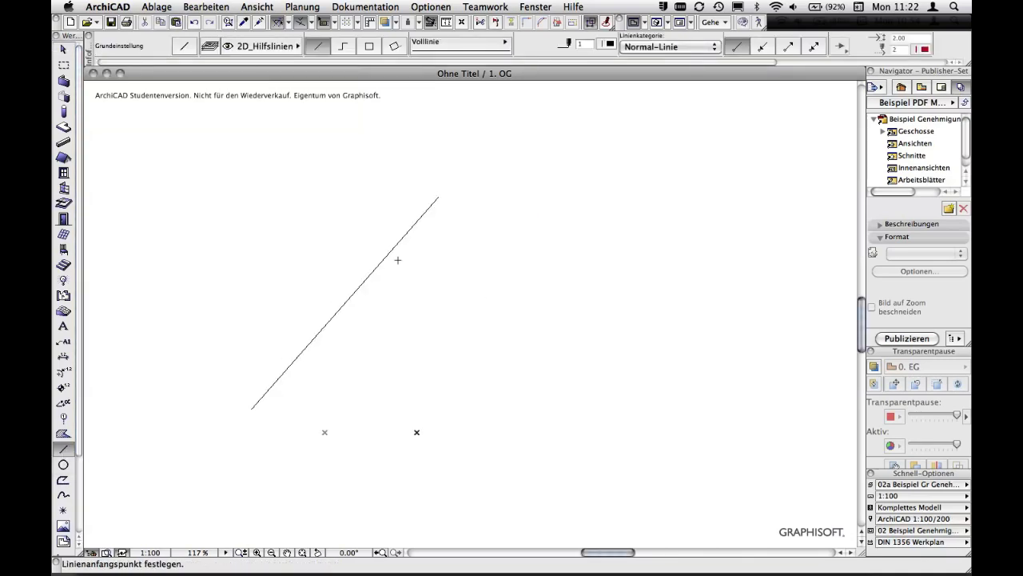
pyautogui.click(64, 81)
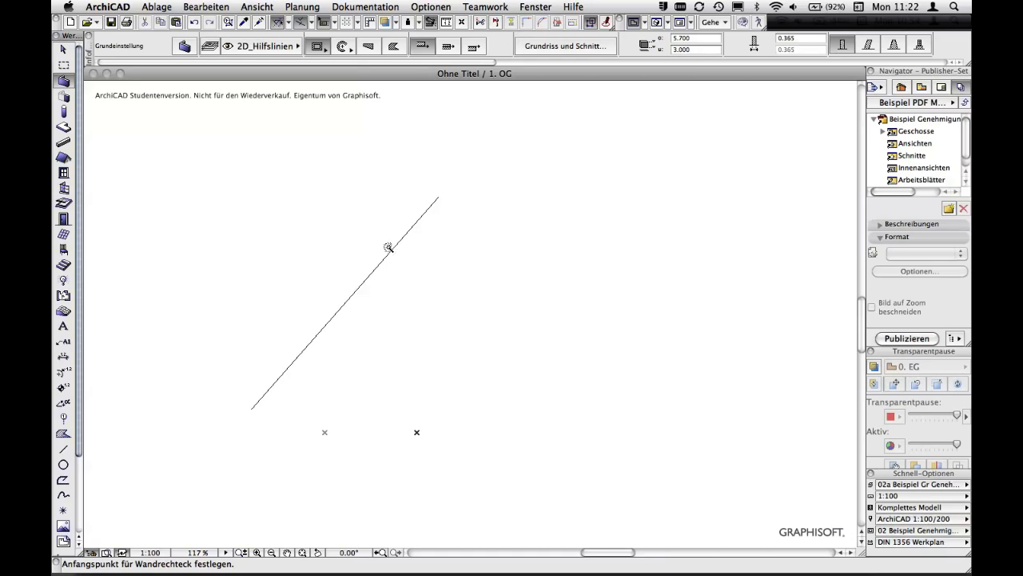
pyautogui.scroll(3, 387, 252)
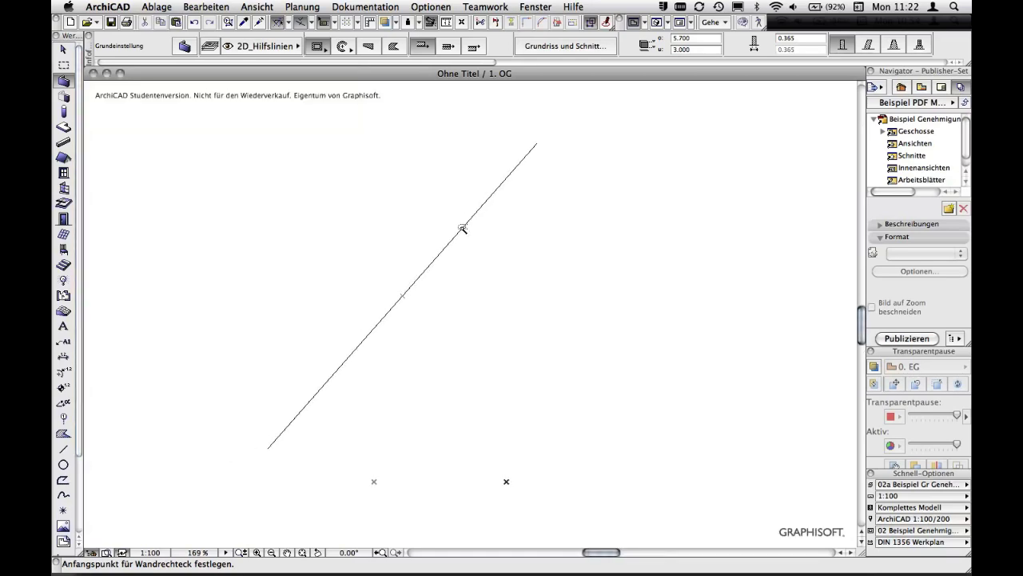
pyautogui.click(462, 228)
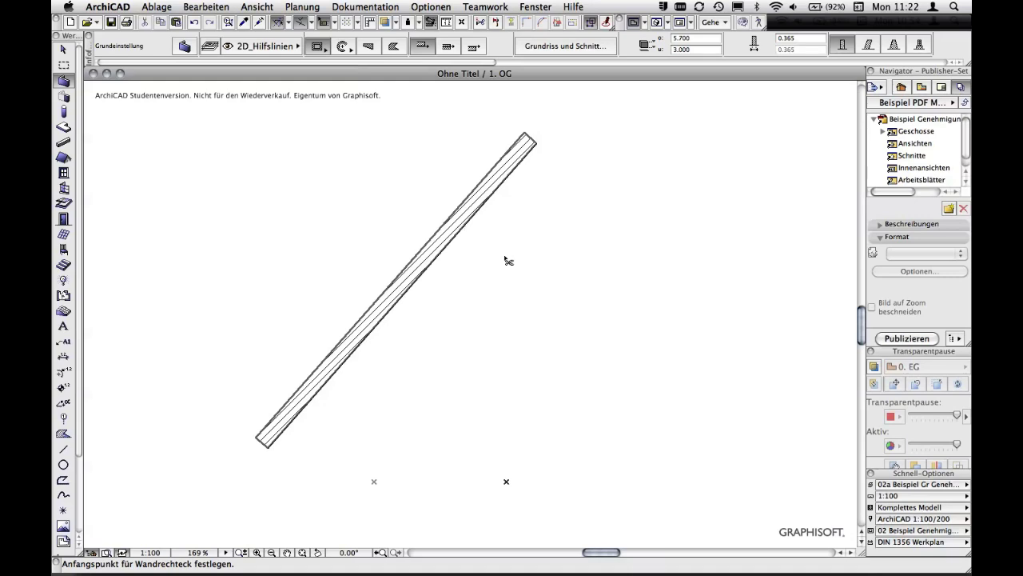
pyautogui.hotkey('ctrl', 'z')
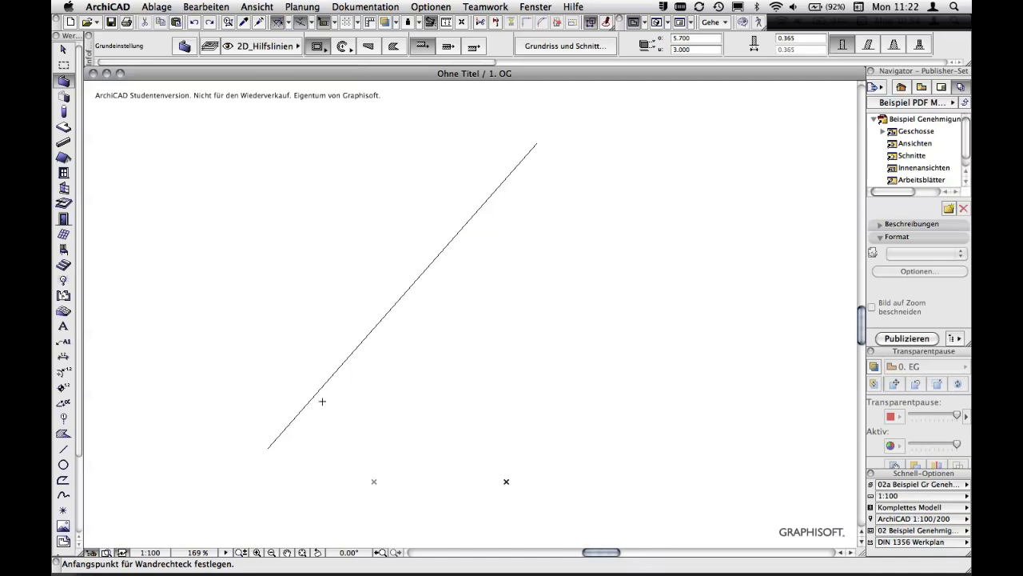
pyautogui.keyDown('shift'); pyautogui.click(322, 391); pyautogui.keyUp('shift')
# - Delete the diagonal line and draw a circle on the upper floor plan
pyautogui.press('Delete')
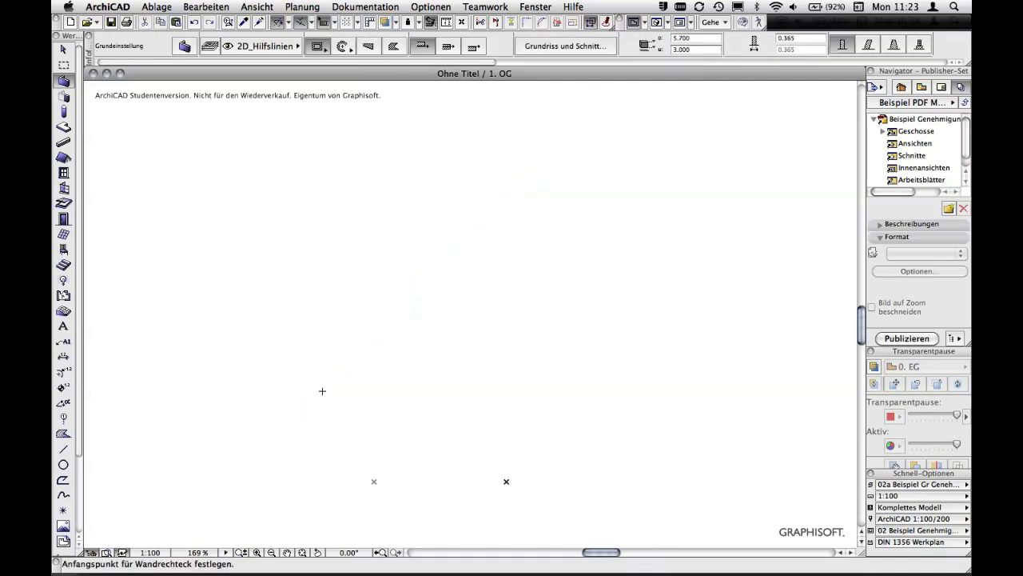
pyautogui.click(63, 464)
pyautogui.click(450, 365)
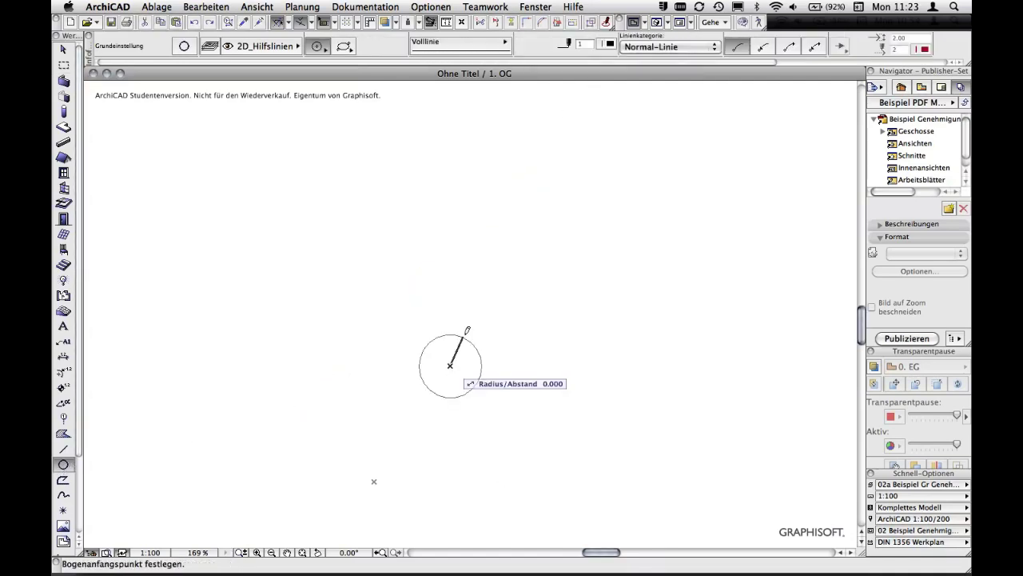
pyautogui.click(552, 220)
pyautogui.scroll(-5, 535, 355)
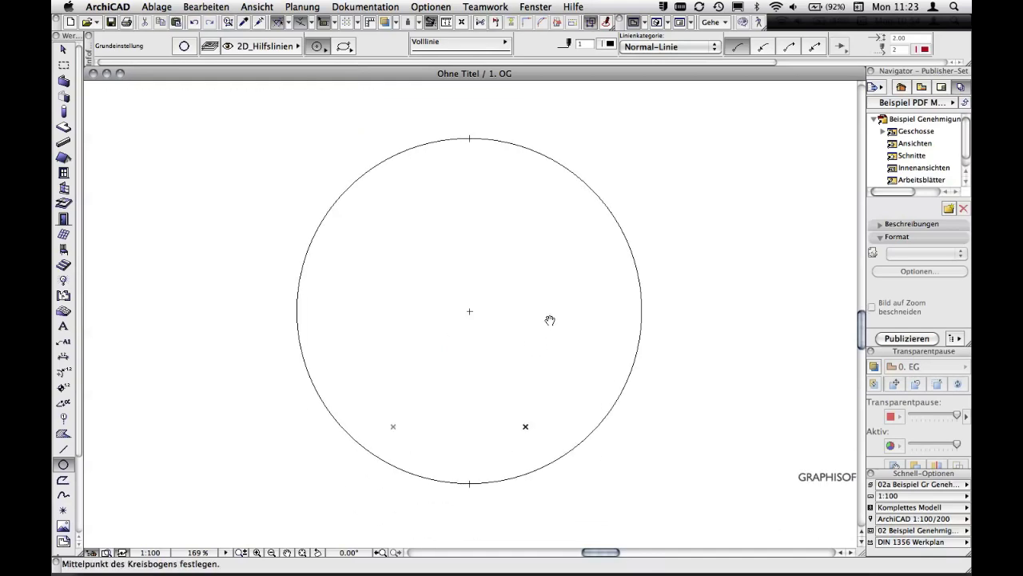
# - Trace a circular wall along the circle with the magic wand and check it in 3D
pyautogui.click(63, 81)
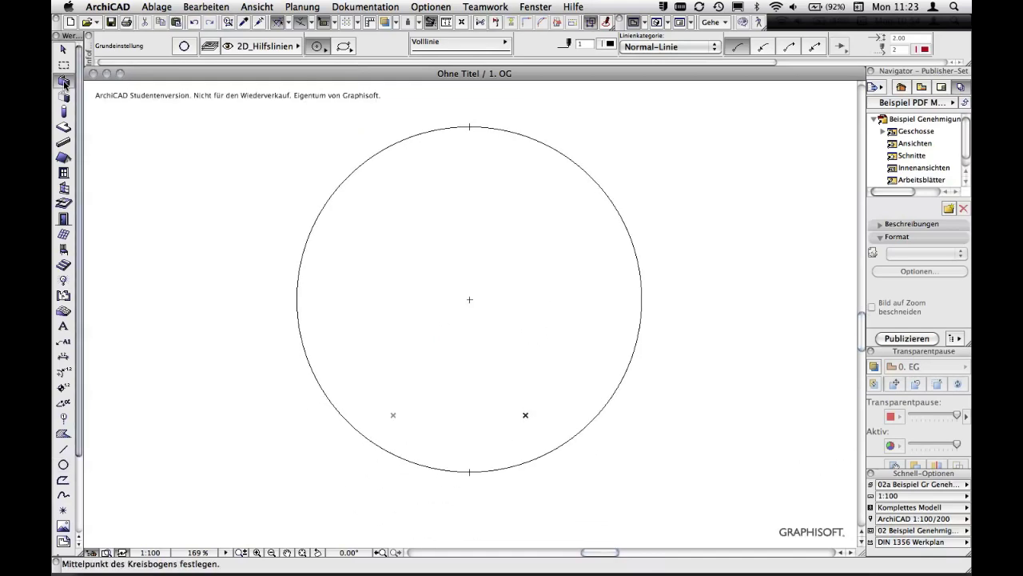
pyautogui.click(349, 174)
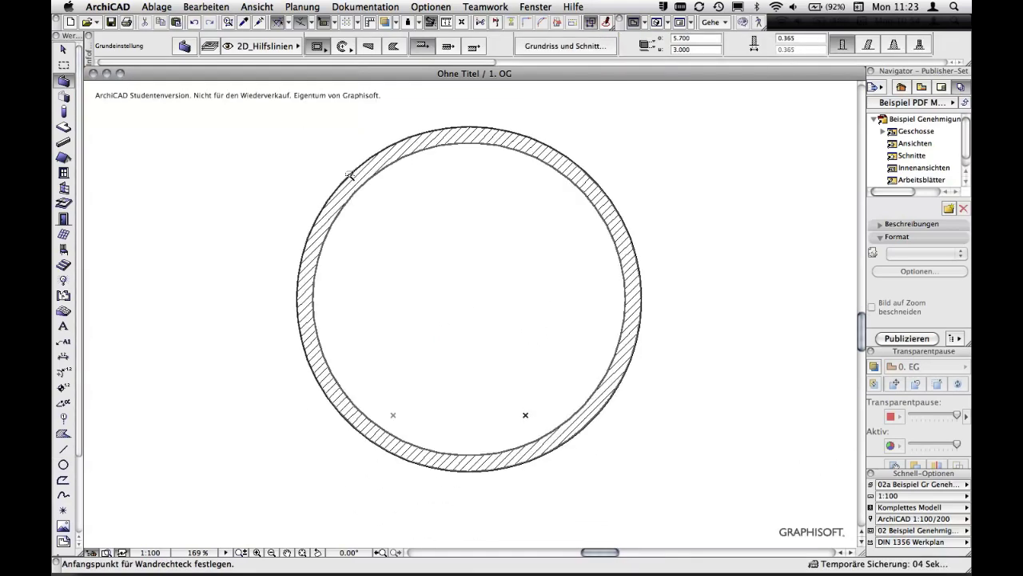
pyautogui.press('F3')
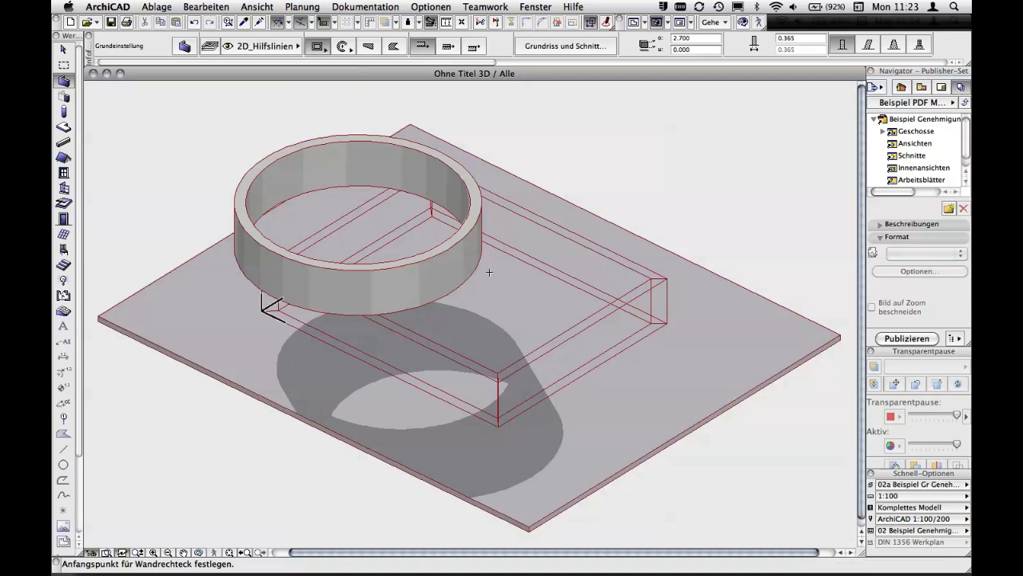
pyautogui.press('F2')
pyautogui.scroll(3, 591, 264)
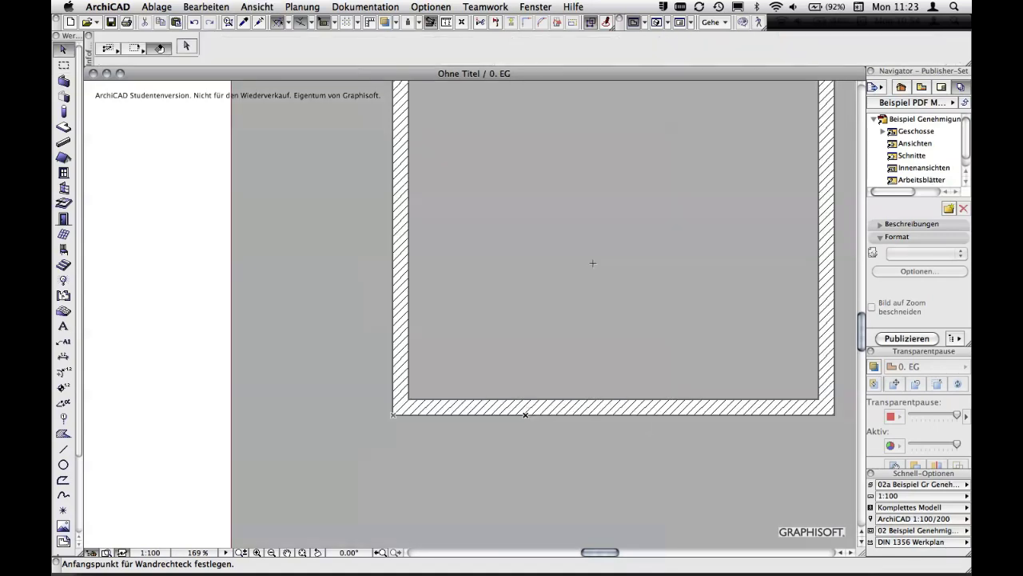
# - Delete everything on the 0. EG and cut the circular wall from the 1. OG
pyautogui.press('super+a')
pyautogui.press('Delete')
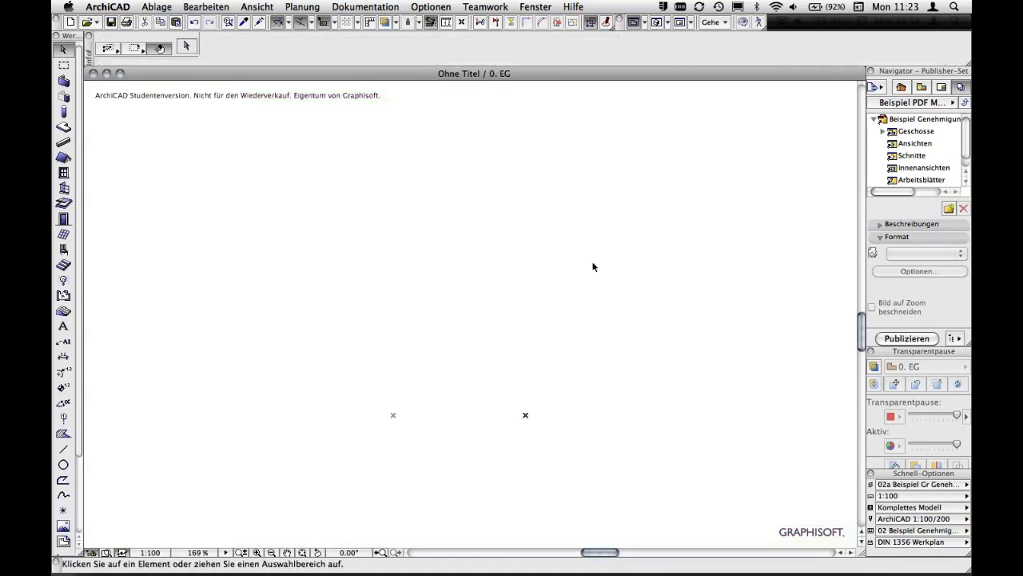
pyautogui.press('super+Up')
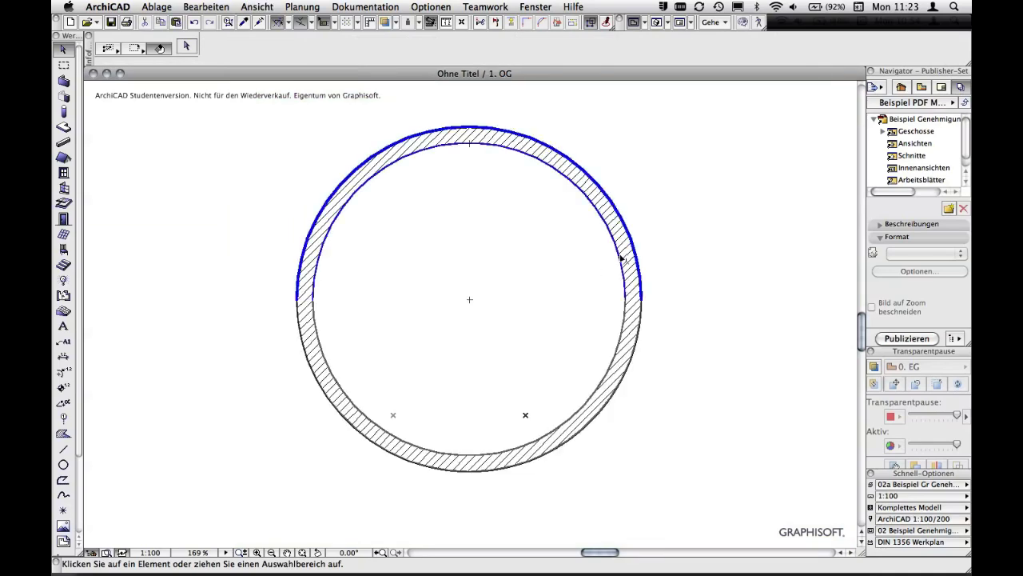
pyautogui.press('super+a')
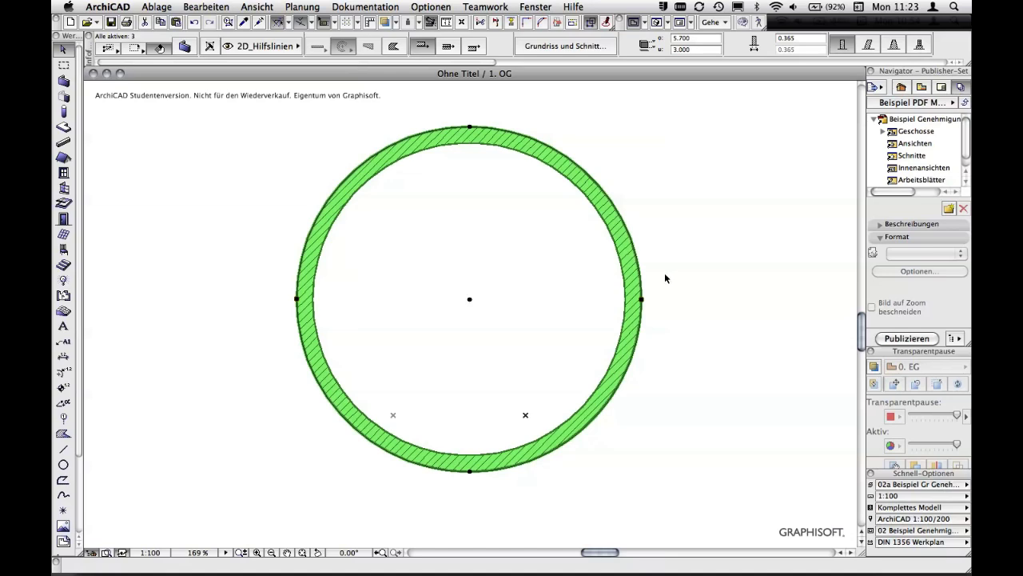
pyautogui.press('Delete')
# - Paste the circular wall onto the 0. EG and check the ring in 3D
pyautogui.hotkey('ctrl', 'Down')
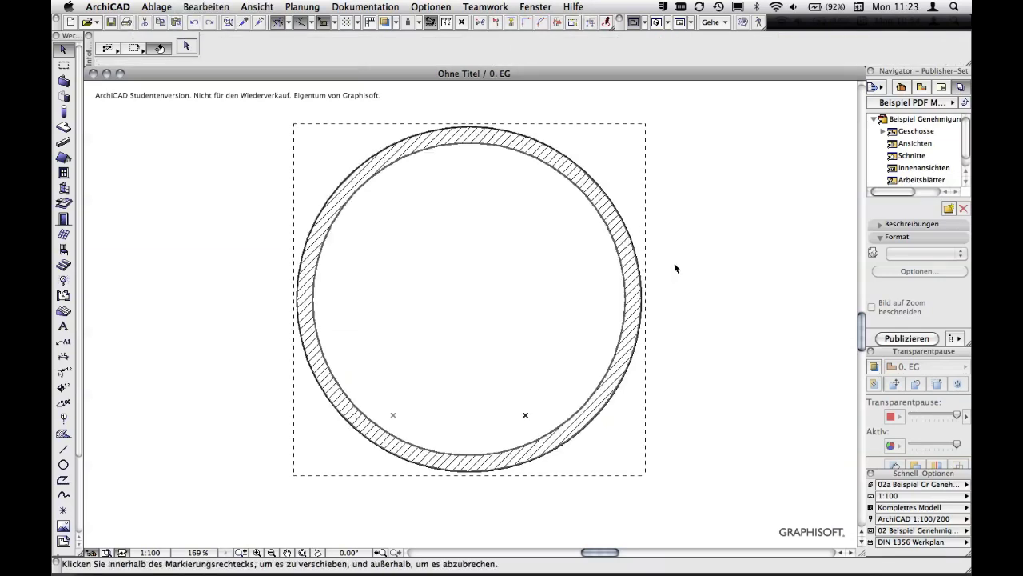
pyautogui.press('F3')
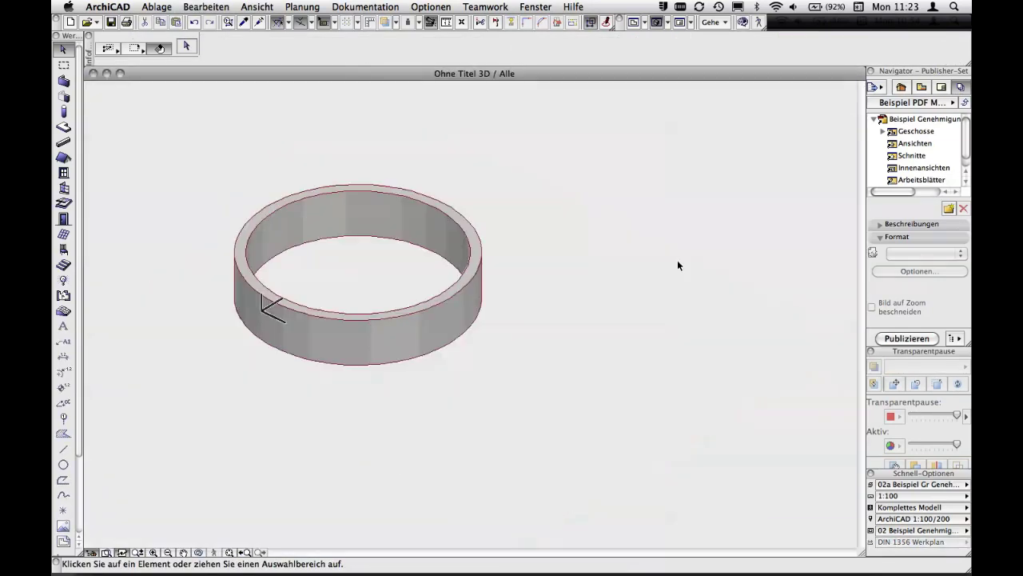
pyautogui.moveTo(571, 315); pyautogui.dragTo(661, 302, button='middle')
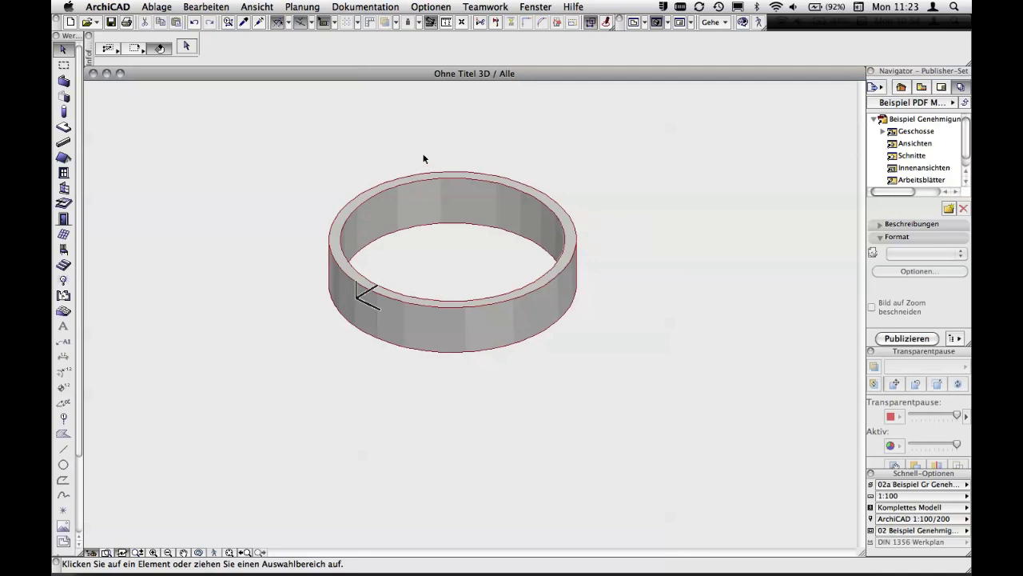
pyautogui.press('F2')
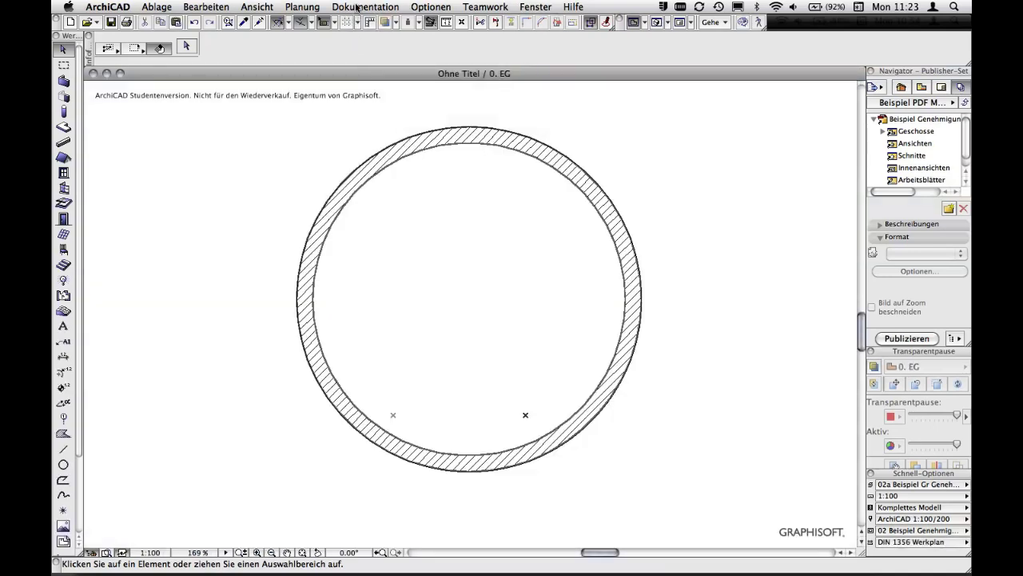
pyautogui.click(356, 7)
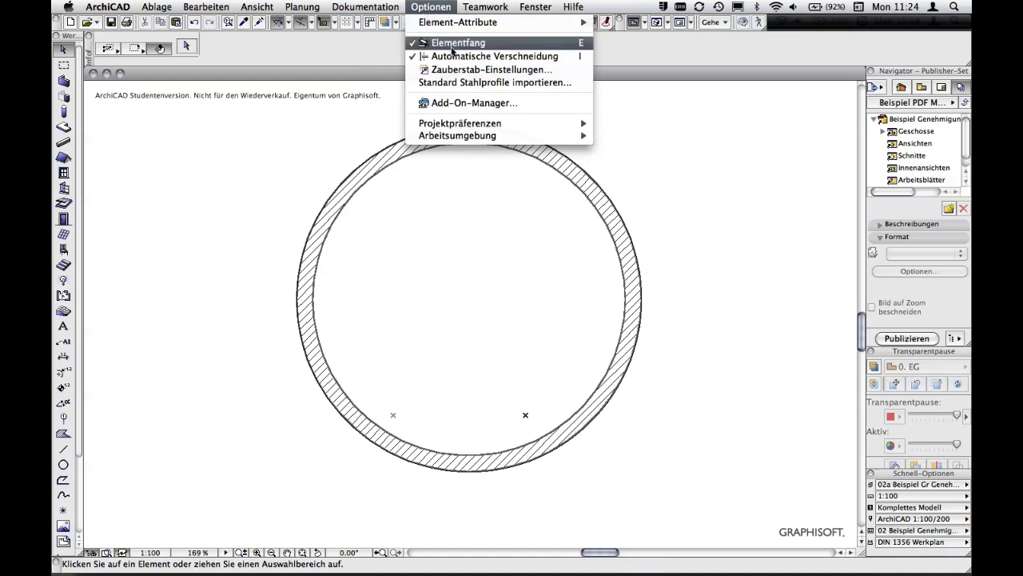
# - Set the magic wand to trace curves with 24 segments per circle
pyautogui.click(461, 71)
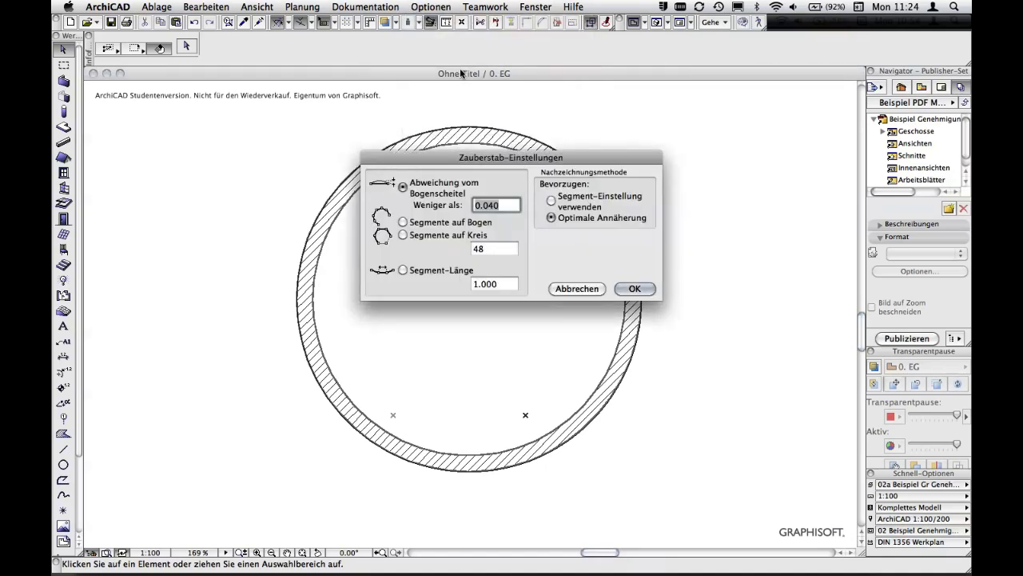
pyautogui.moveTo(557, 160); pyautogui.dragTo(674, 119)
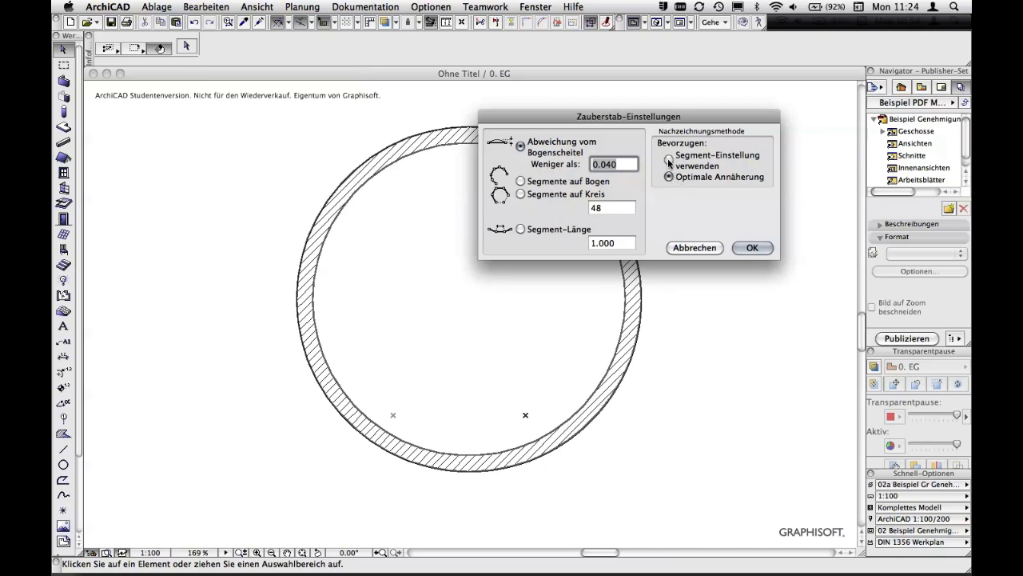
pyautogui.click(669, 159)
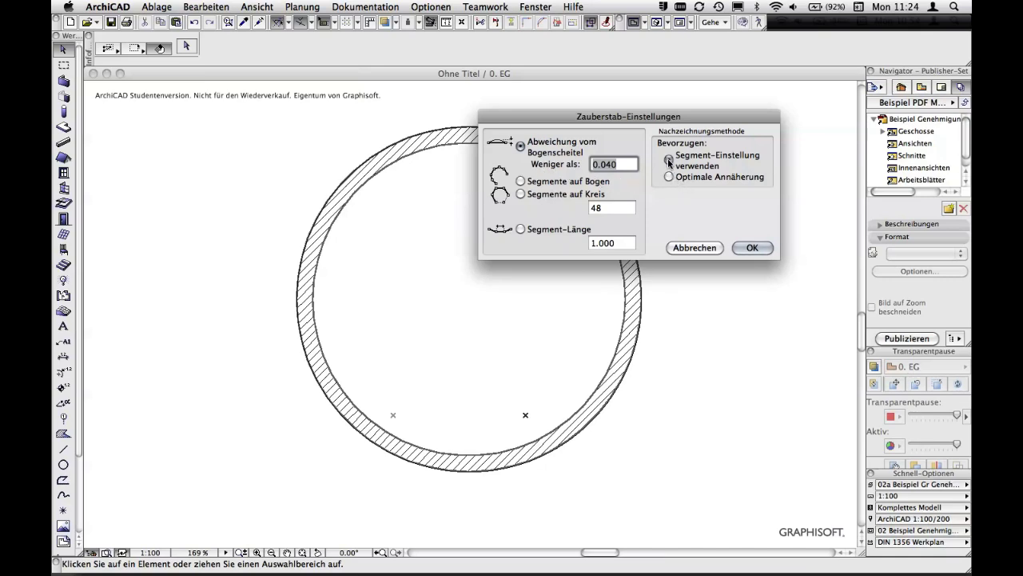
pyautogui.doubleClick(611, 208)
pyautogui.write('24')
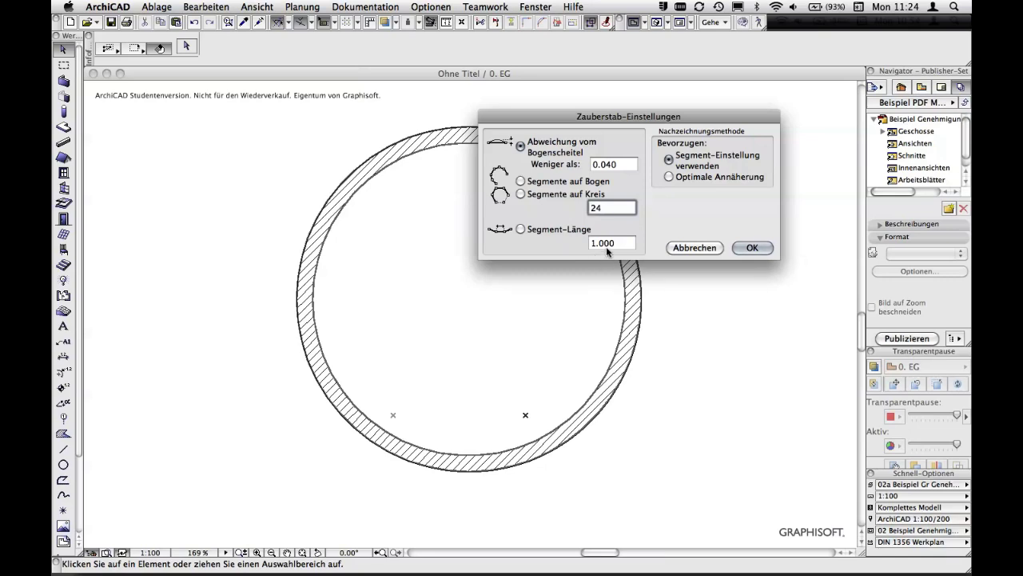
pyautogui.click(752, 247)
# - Delete both halves of the circular wall, retrace it, then undo the new wall
pyautogui.moveTo(748, 239); pyautogui.dragTo(552, 253, button='middle')
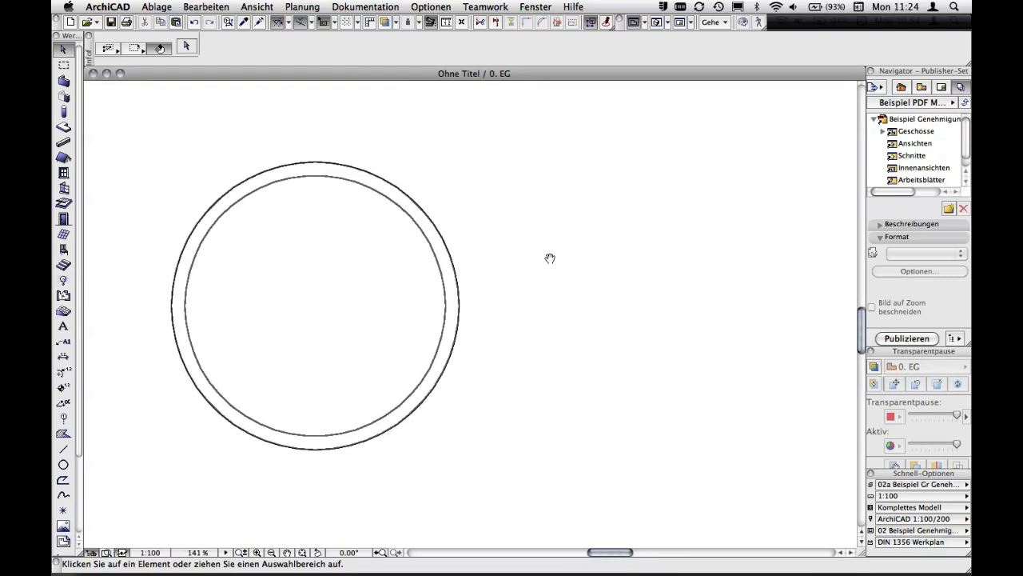
pyautogui.click(462, 306)
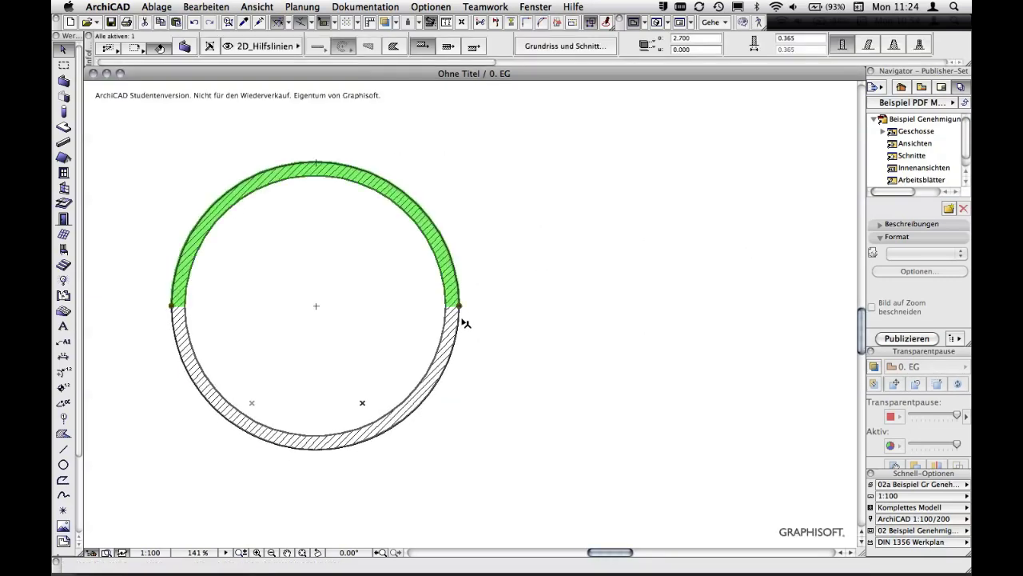
pyautogui.keyDown('shift'); pyautogui.click(463, 321); pyautogui.keyUp('shift')
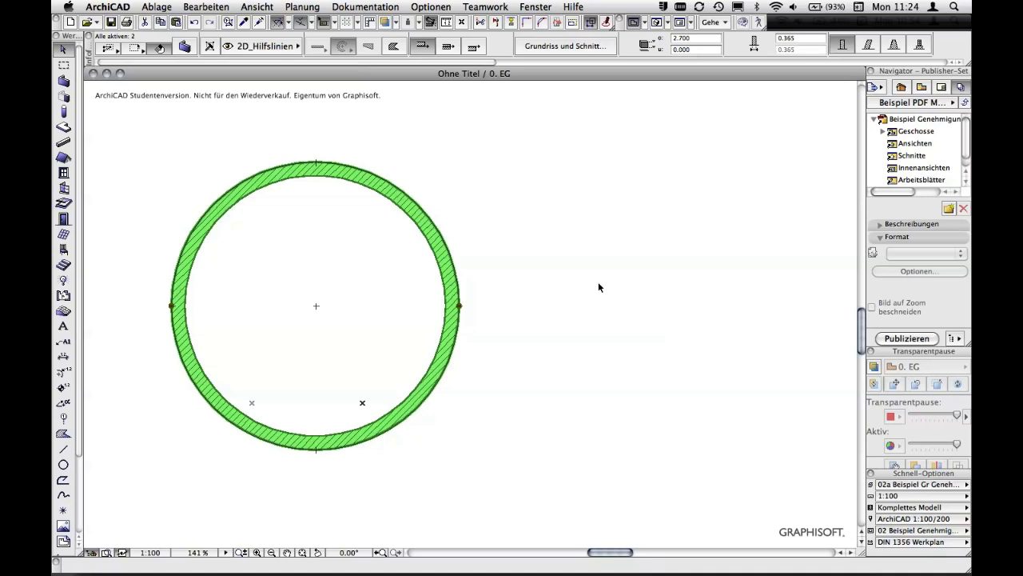
pyautogui.press('Delete')
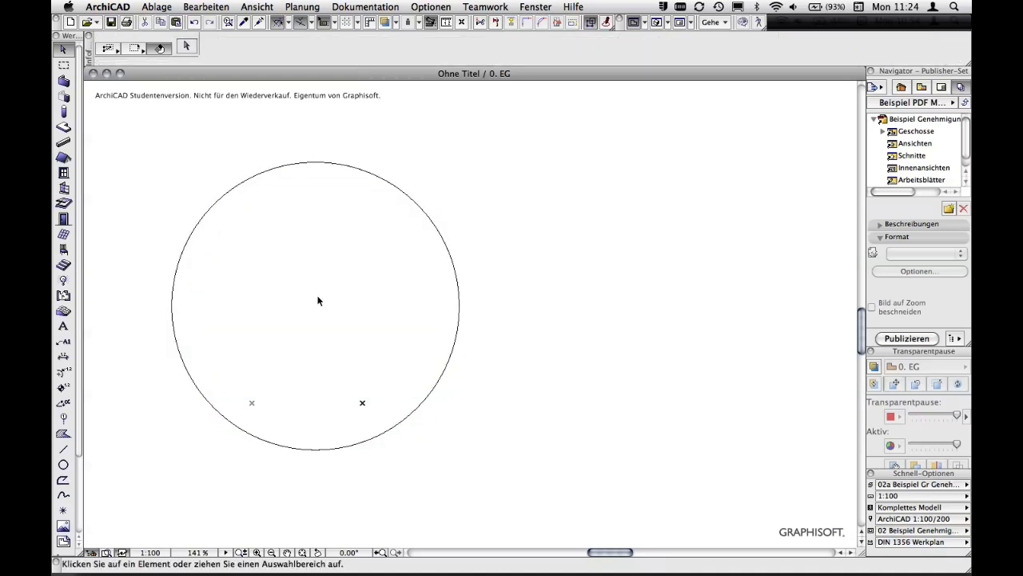
pyautogui.click(64, 82)
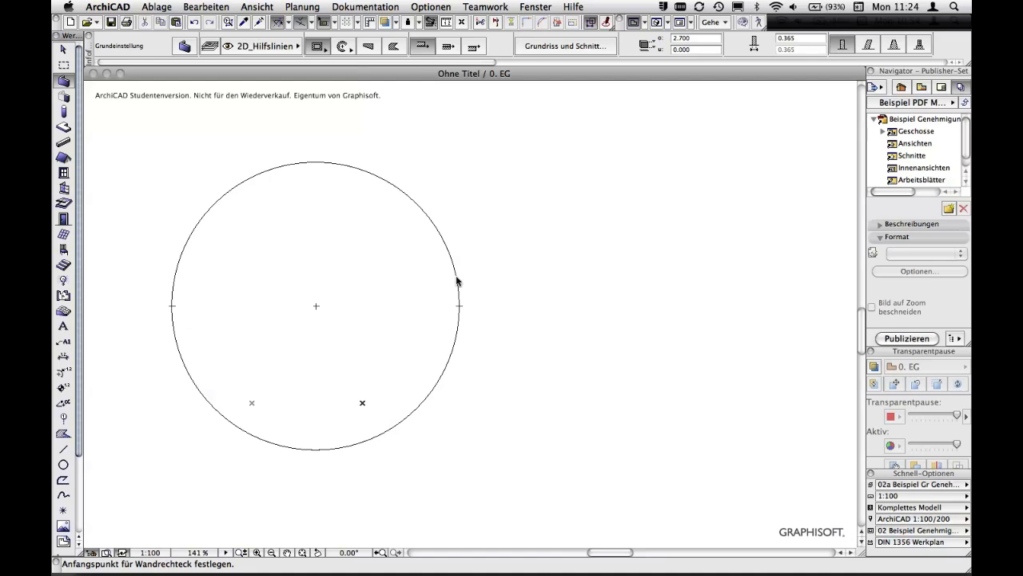
pyautogui.click(457, 279)
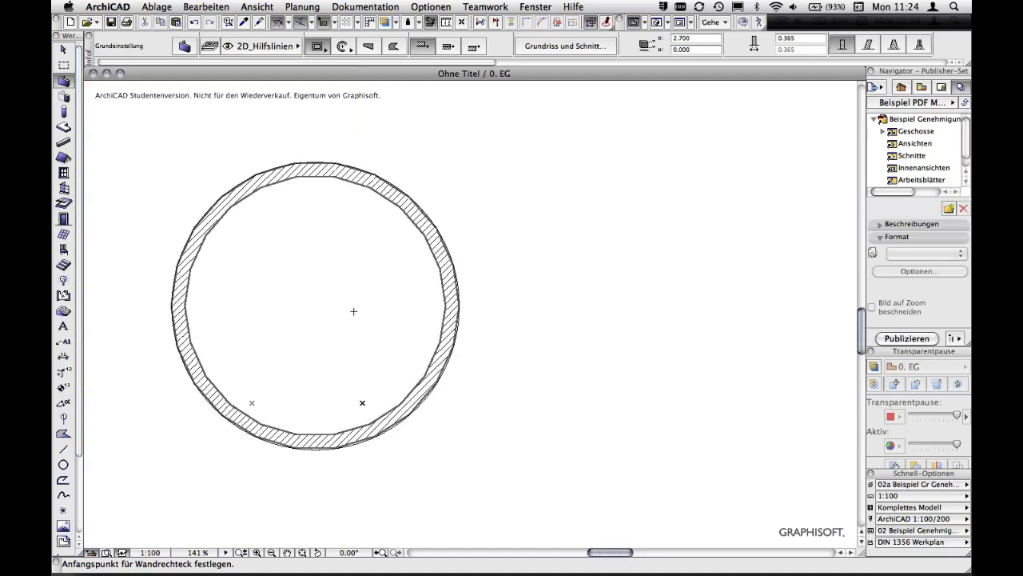
pyautogui.hotkey('ctrl', 'z')
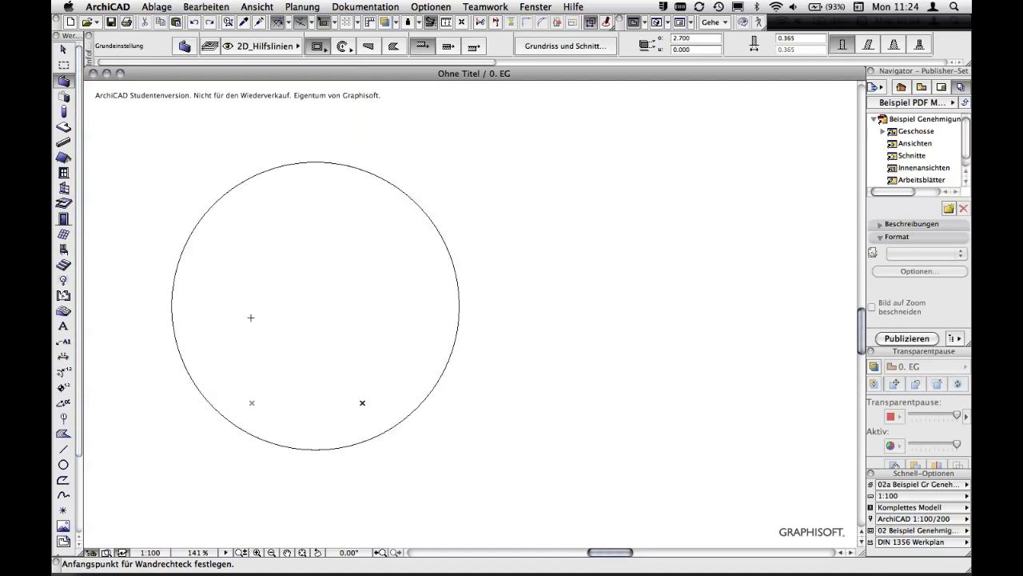
# - Enter 48 segments per circle in the magic wand settings, trace a wall, then undo it
pyautogui.click(438, 6)
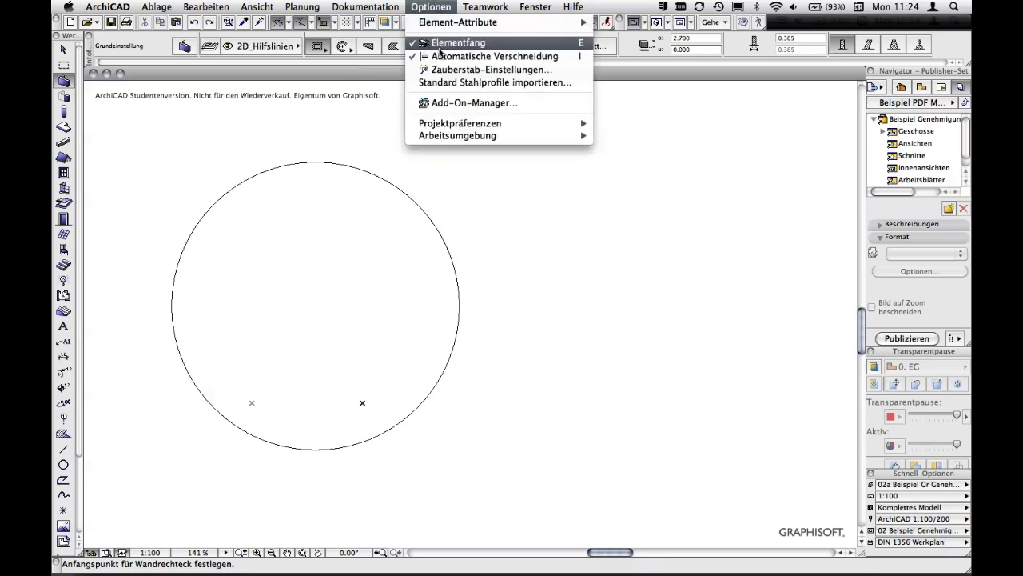
pyautogui.click(460, 70)
pyautogui.press('Tab')
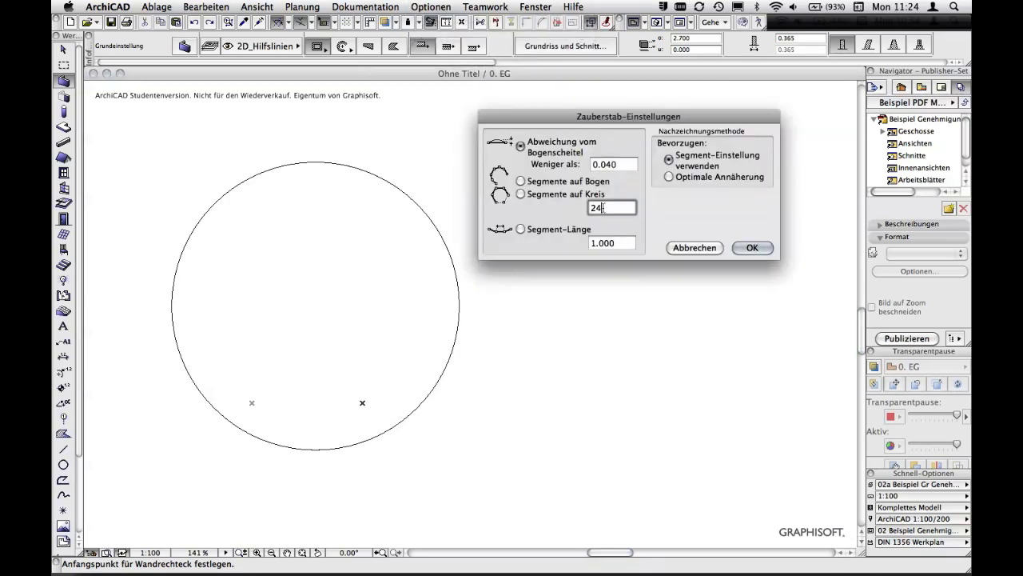
pyautogui.write('48')
pyautogui.press('Return')
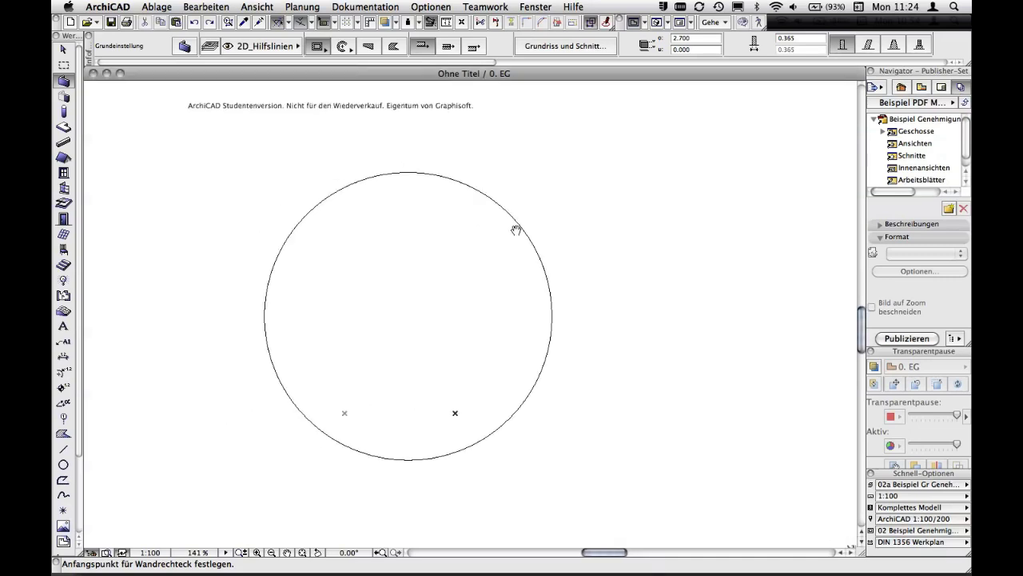
pyautogui.moveTo(413, 218)
pyautogui.mouseDown(button='middle')
pyautogui.moveTo(566, 221)
pyautogui.moveTo(596, 202)
pyautogui.mouseUp(button='middle')
pyautogui.scroll(3, 566, 220)
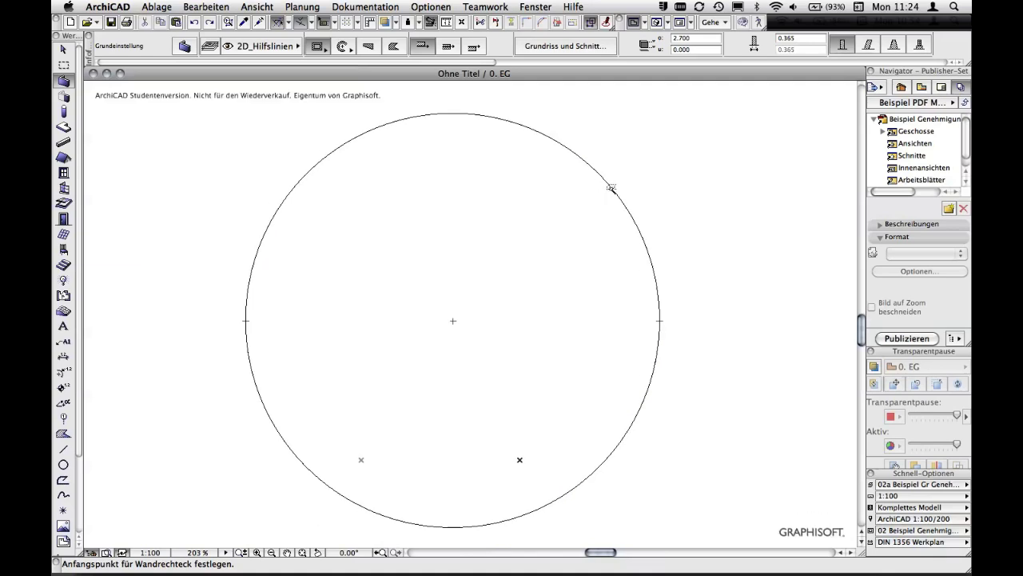
pyautogui.click(611, 189)
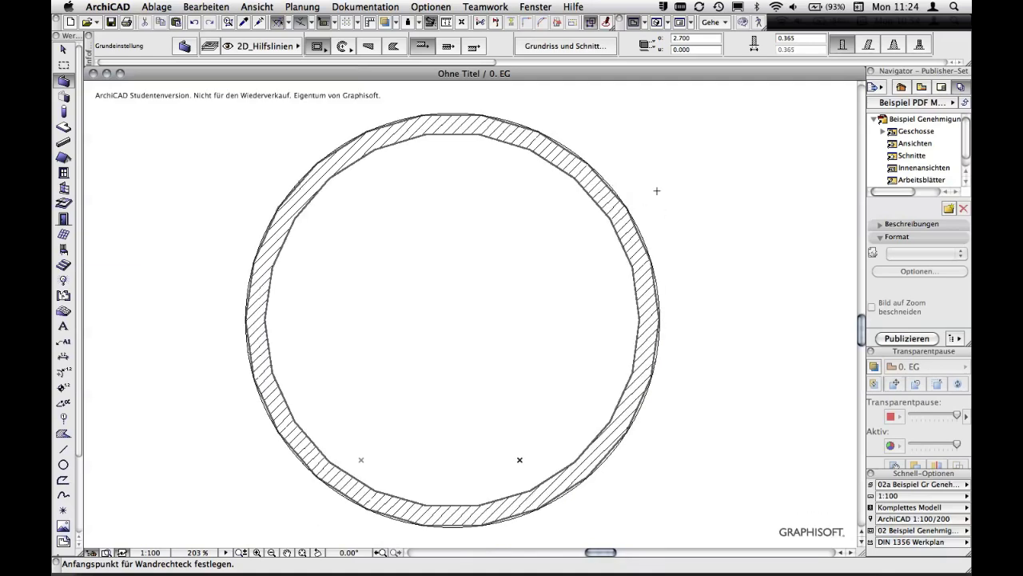
pyautogui.hotkey('ctrl', 'z')
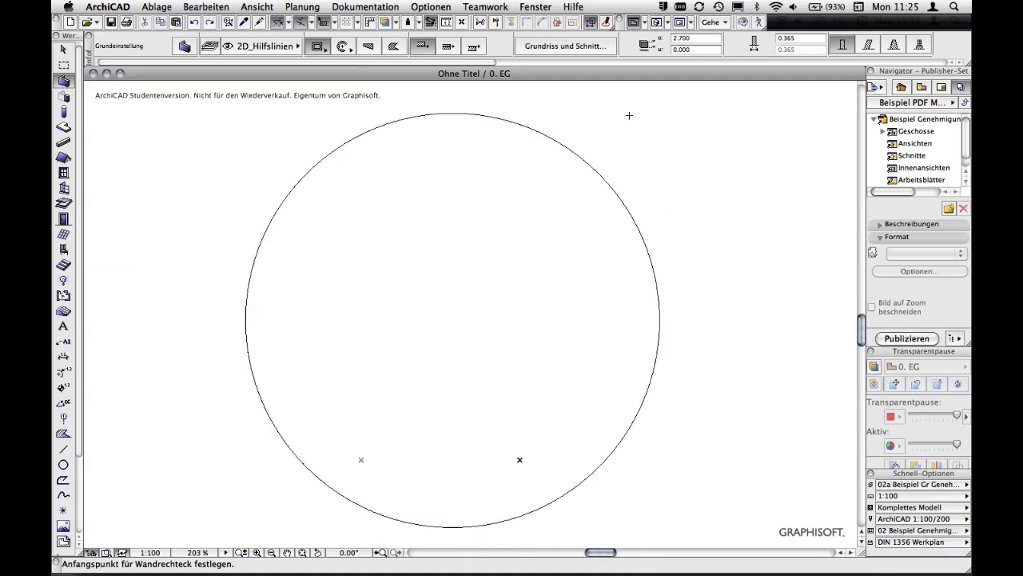
# - Switch the magic wand to a fixed 48 segments per circle and retrace the ring wall
pyautogui.click(449, 7)
pyautogui.click(480, 70)
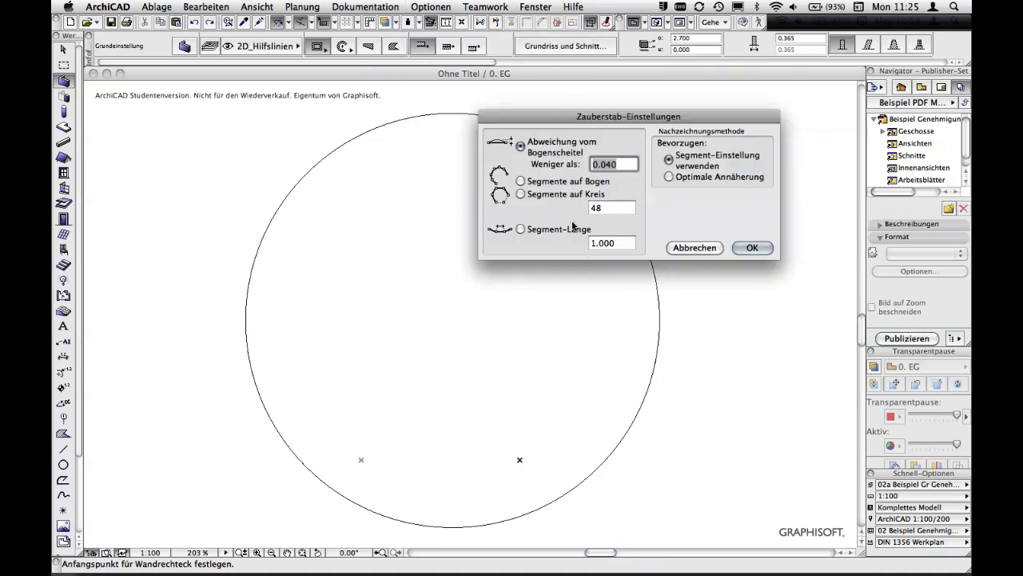
pyautogui.click(521, 194)
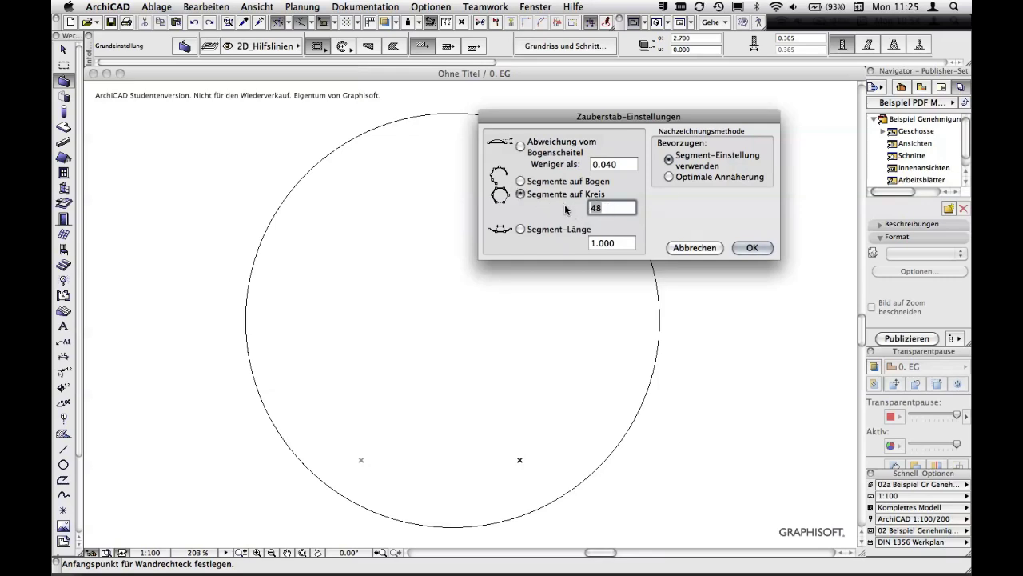
pyautogui.click(751, 247)
pyautogui.click(646, 251)
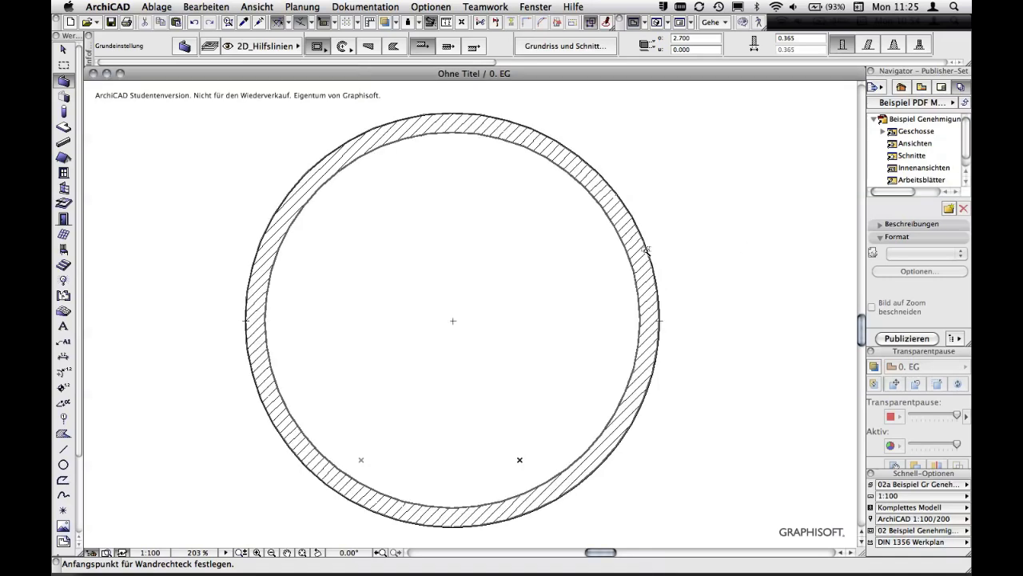
pyautogui.press('F3')
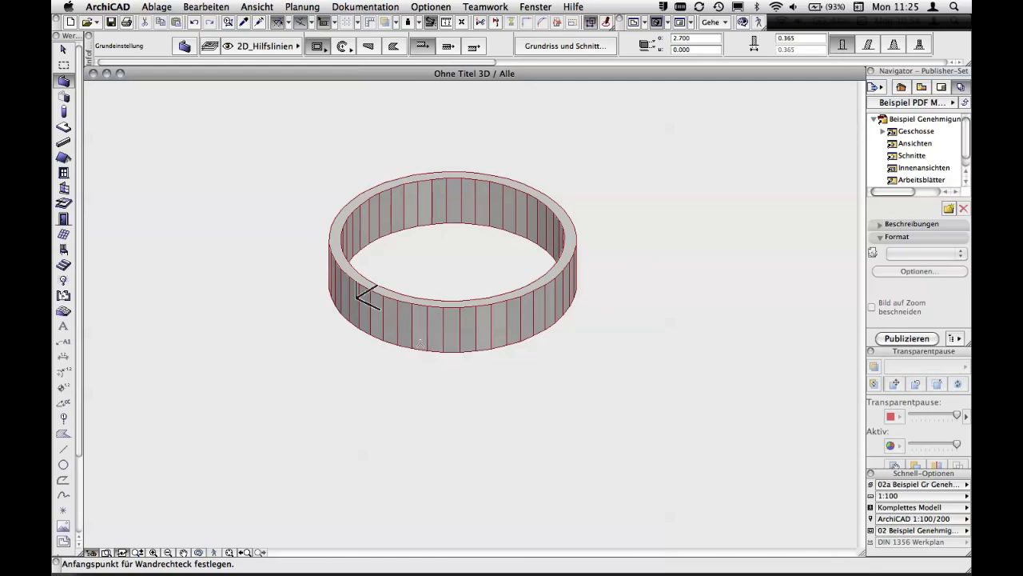
pyautogui.scroll(2, 441, 263)
pyautogui.scroll(2, 448, 189)
pyautogui.scroll(3, 448, 190)
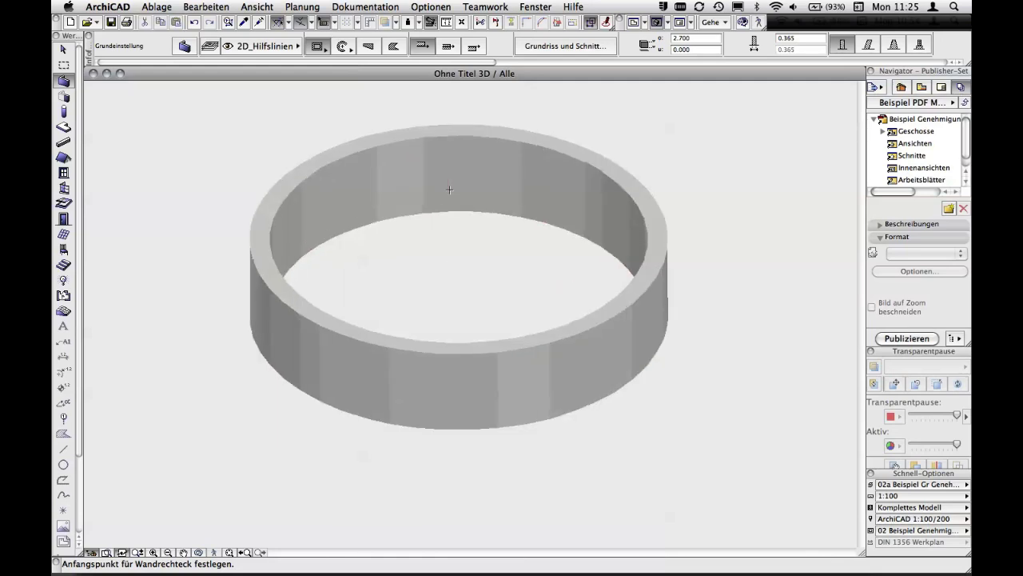
pyautogui.scroll(1, 490, 230)
pyautogui.scroll(1, 490, 231)
pyautogui.scroll(1, 504, 256)
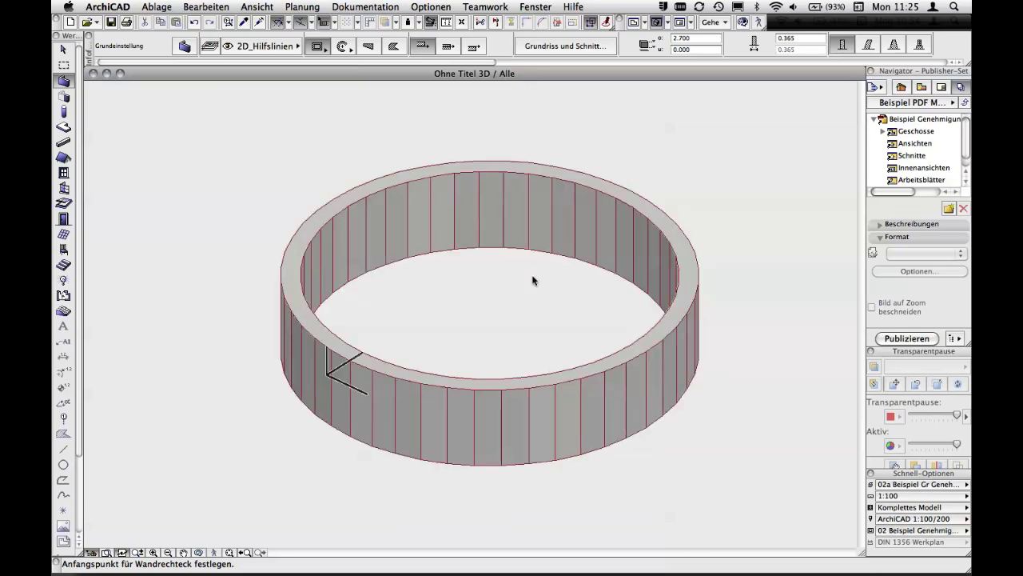
pyautogui.moveTo(570, 281); pyautogui.dragTo(557, 269, button='middle')
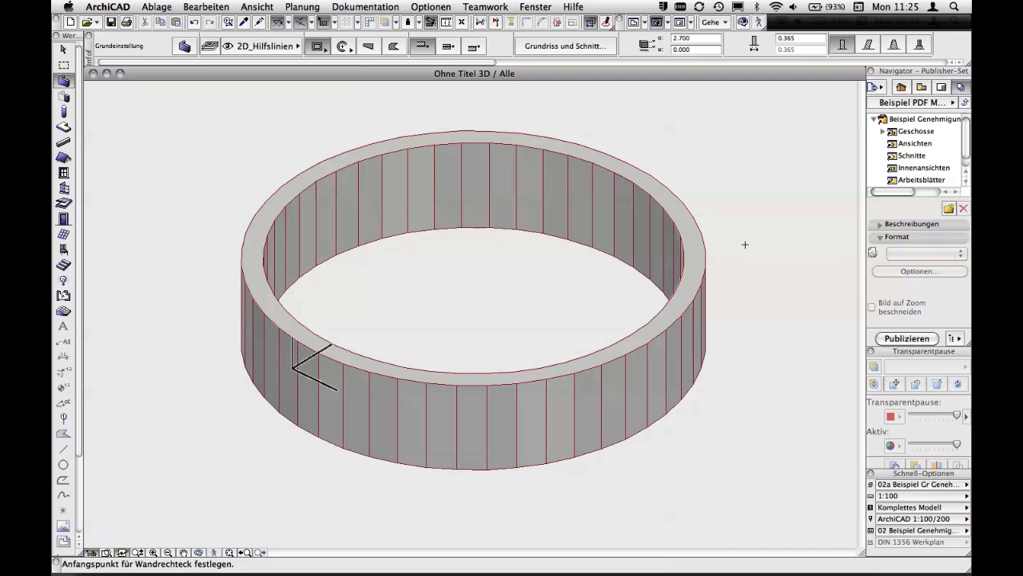
pyautogui.press('F2')
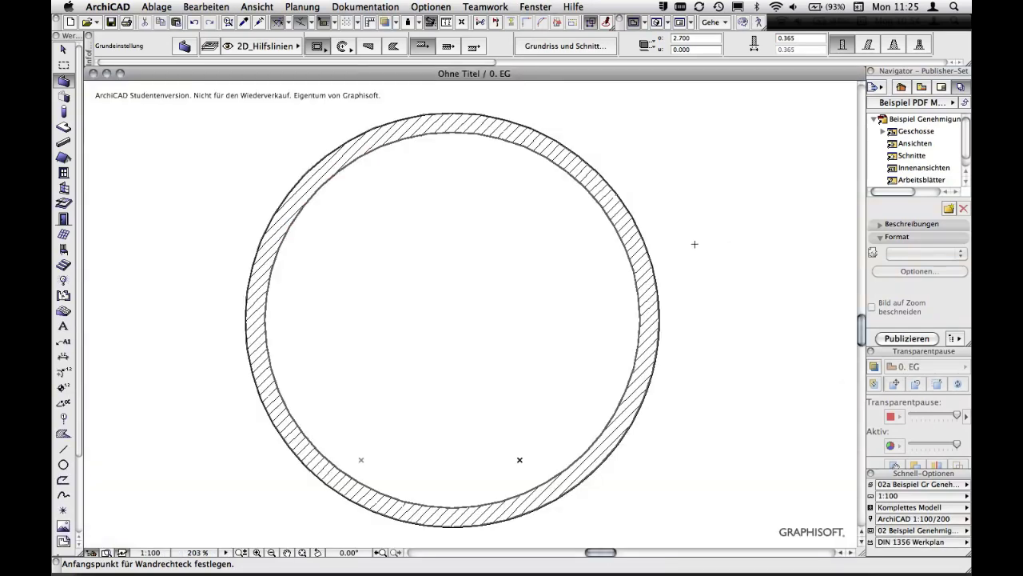
# - Select and delete the existing 48-segment circular wall
pyautogui.keyDown('shift'); pyautogui.click(632, 263); pyautogui.keyUp('shift')
pyautogui.press('Escape')
pyautogui.hotkey('ctrl', 'a')
pyautogui.press('Delete')
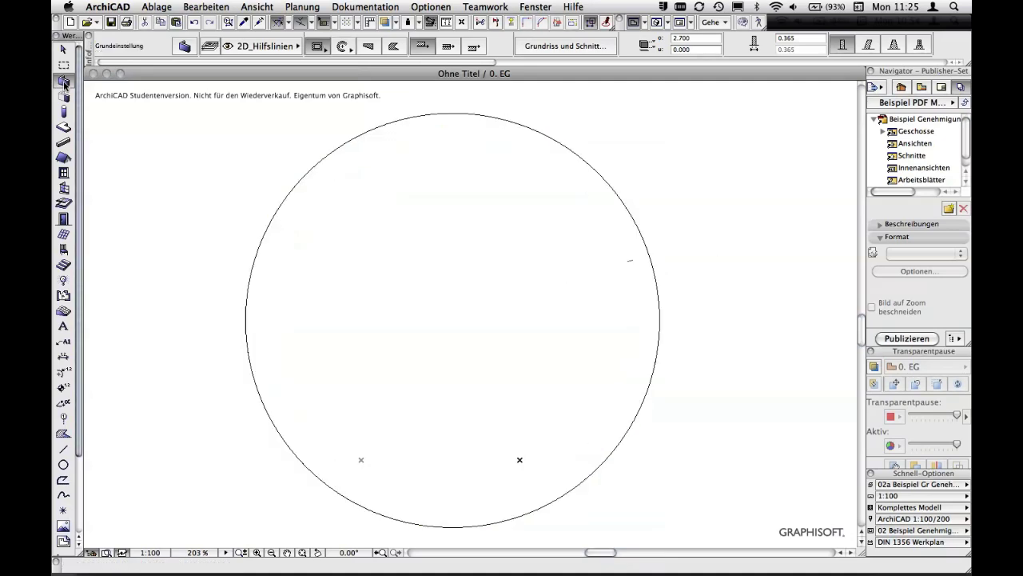
# - Set the magic wand to 96 segments per circle and trace a new wall along the circle
pyautogui.click(64, 81)
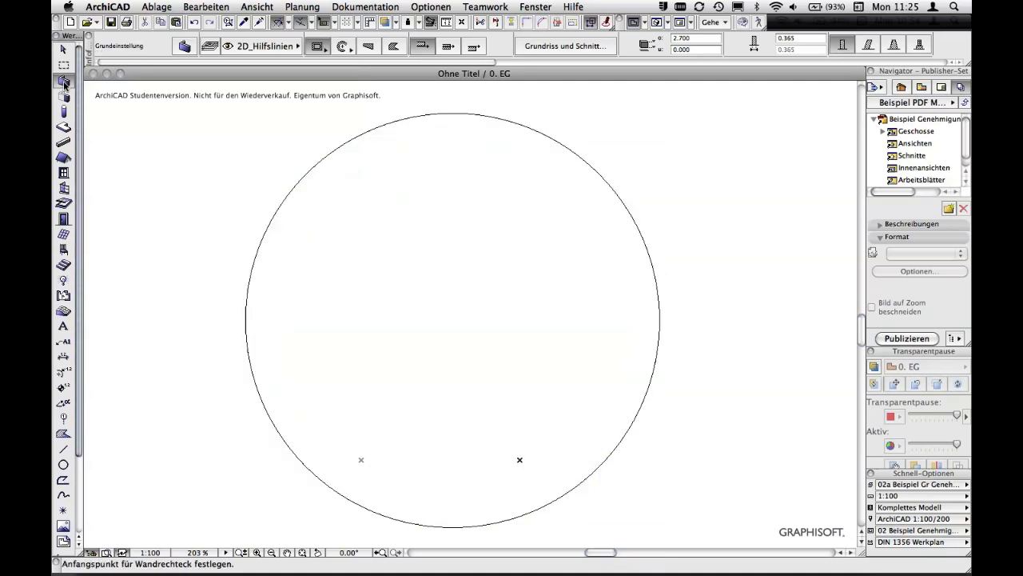
pyautogui.click(427, 6)
pyautogui.click(454, 71)
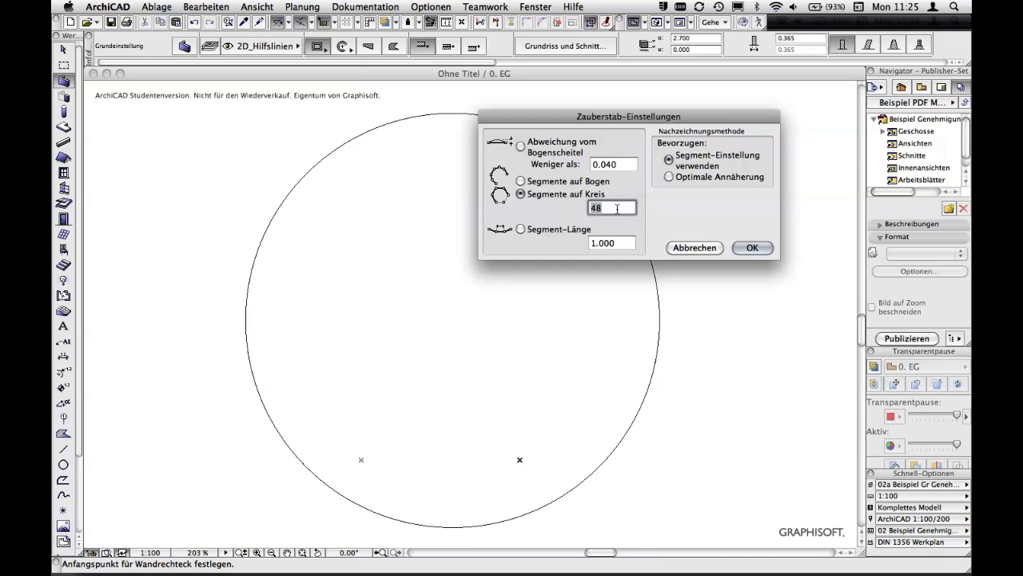
pyautogui.write('96')
pyautogui.click(743, 247)
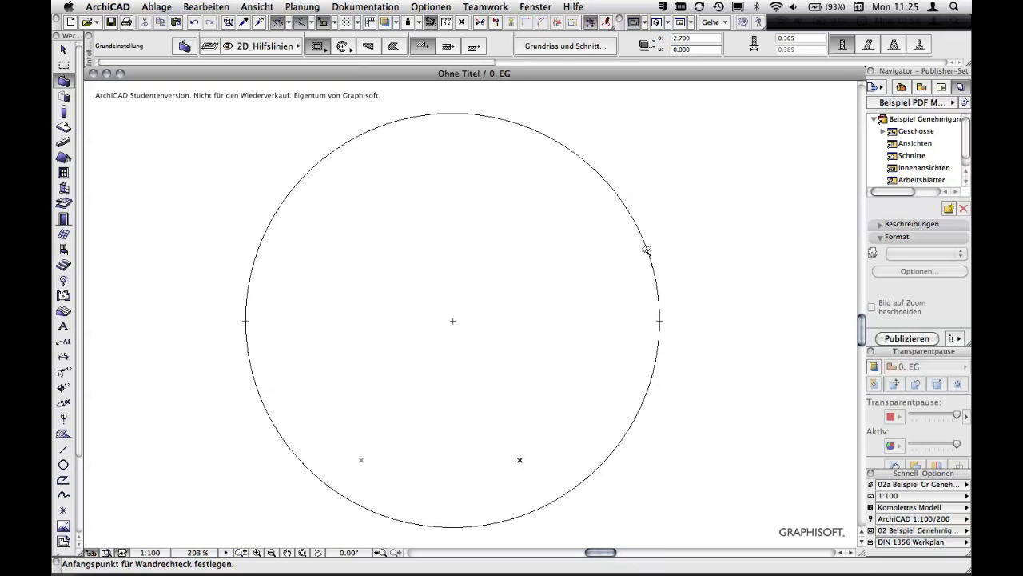
pyautogui.click(647, 251)
pyautogui.press('F3')
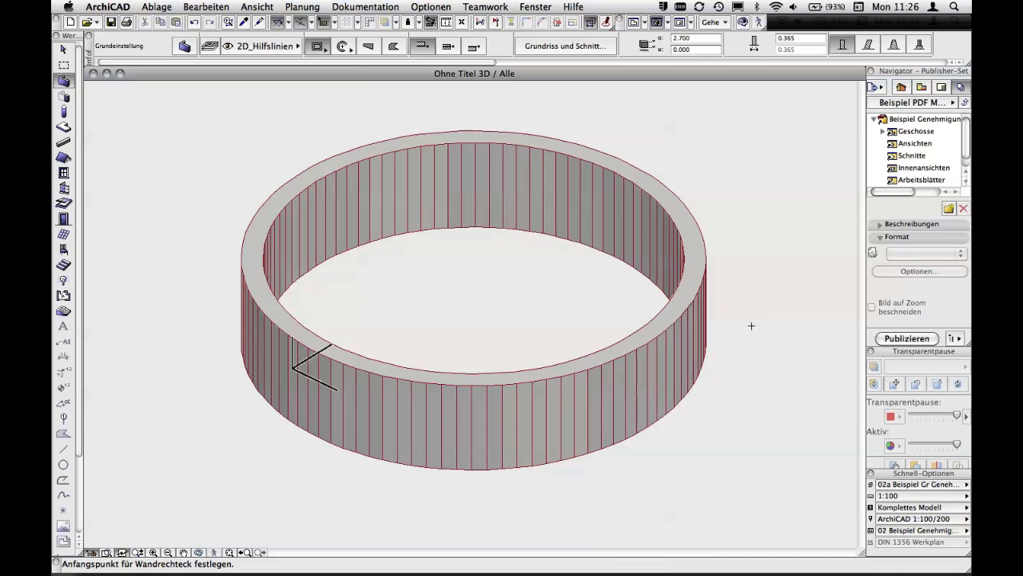
# - Set 3D window sun shadows to 'Auf einer gedachten Ebene' and view the shadowed ring
pyautogui.click(254, 6)
pyautogui.moveTo(300, 251)
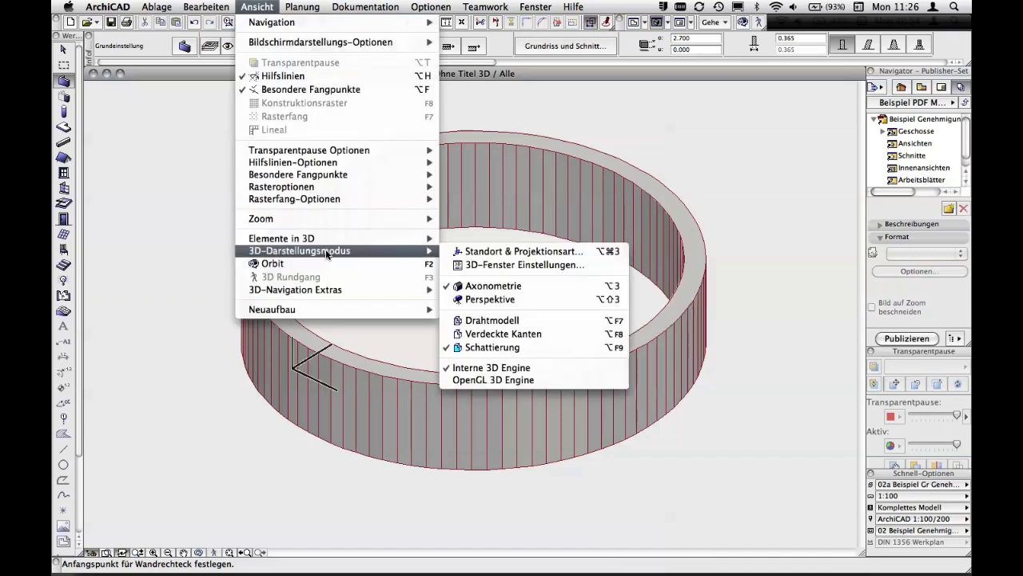
pyautogui.click(458, 265)
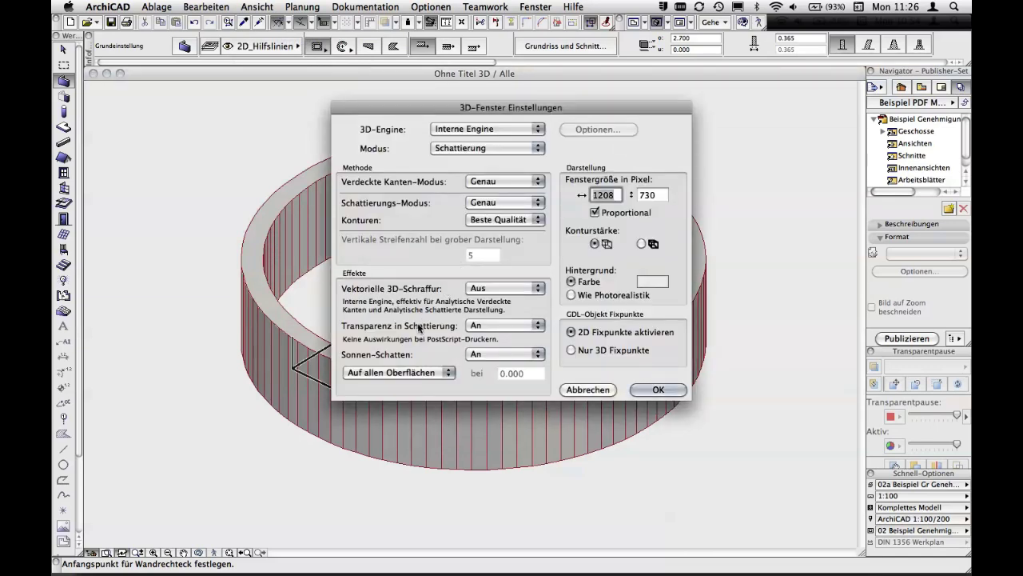
pyautogui.click(428, 373)
pyautogui.click(432, 385)
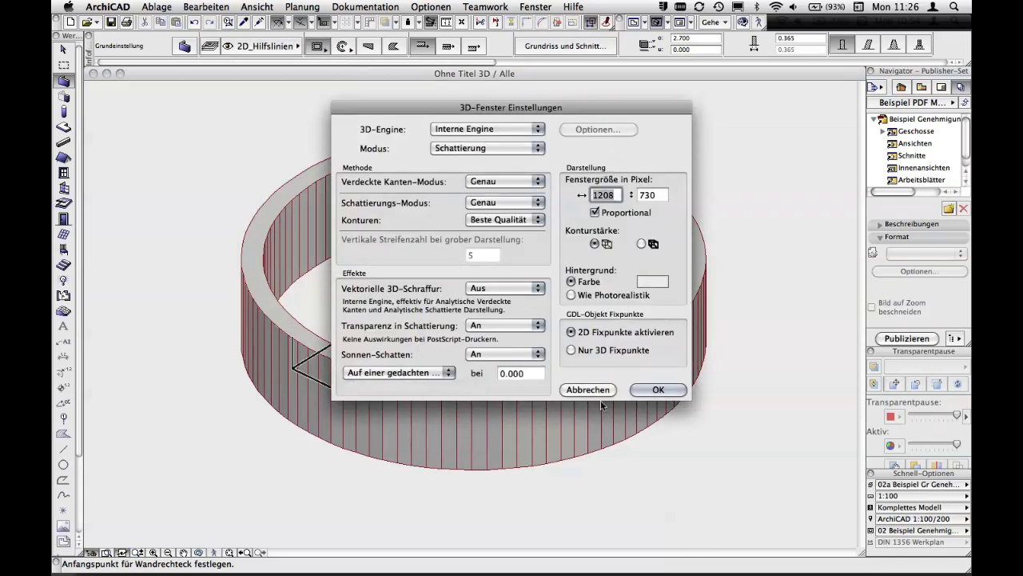
pyautogui.click(658, 390)
pyautogui.scroll(3, 555, 269)
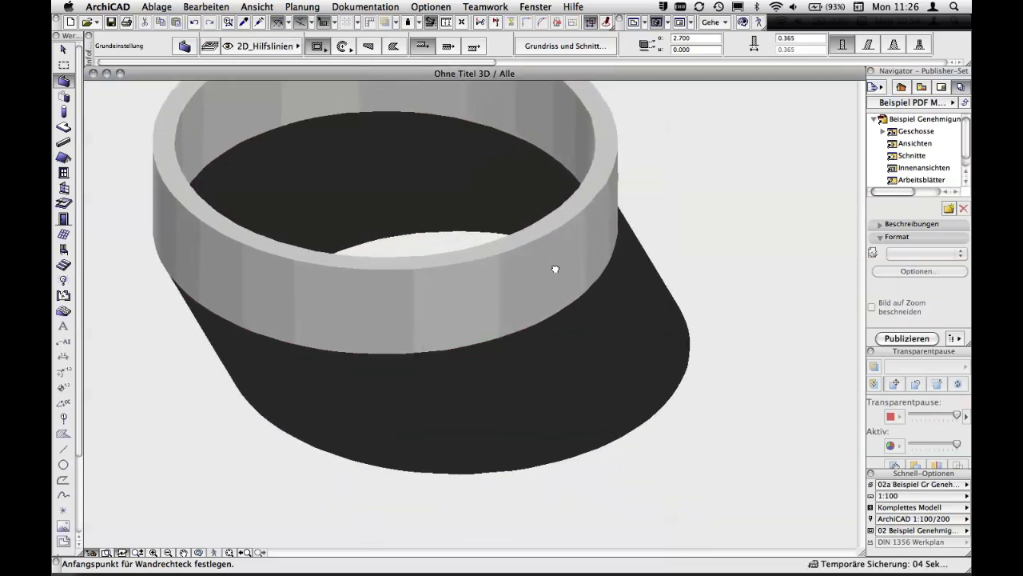
pyautogui.moveTo(555, 269); pyautogui.dragTo(590, 318, button='middle')
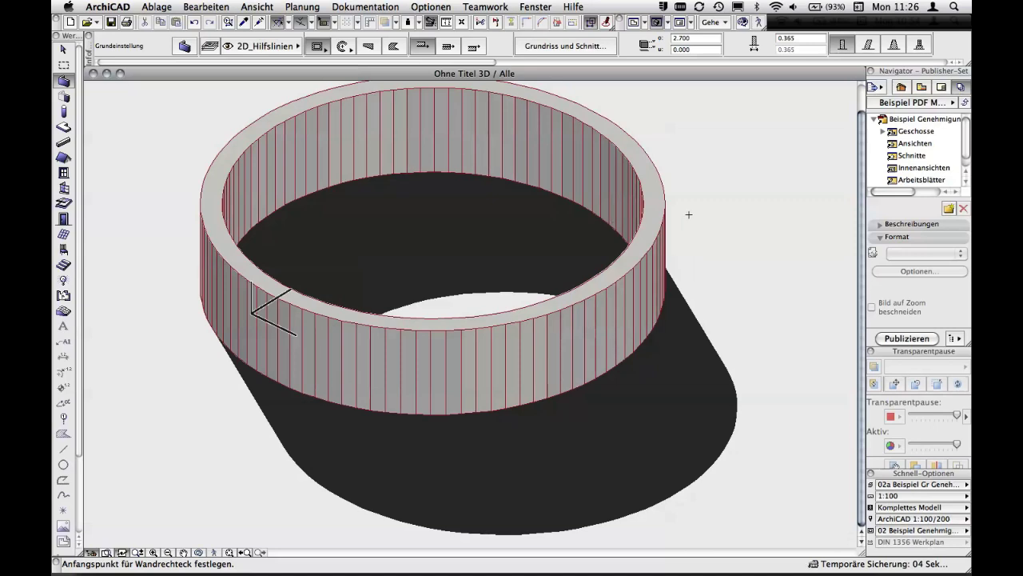
pyautogui.press('F2')
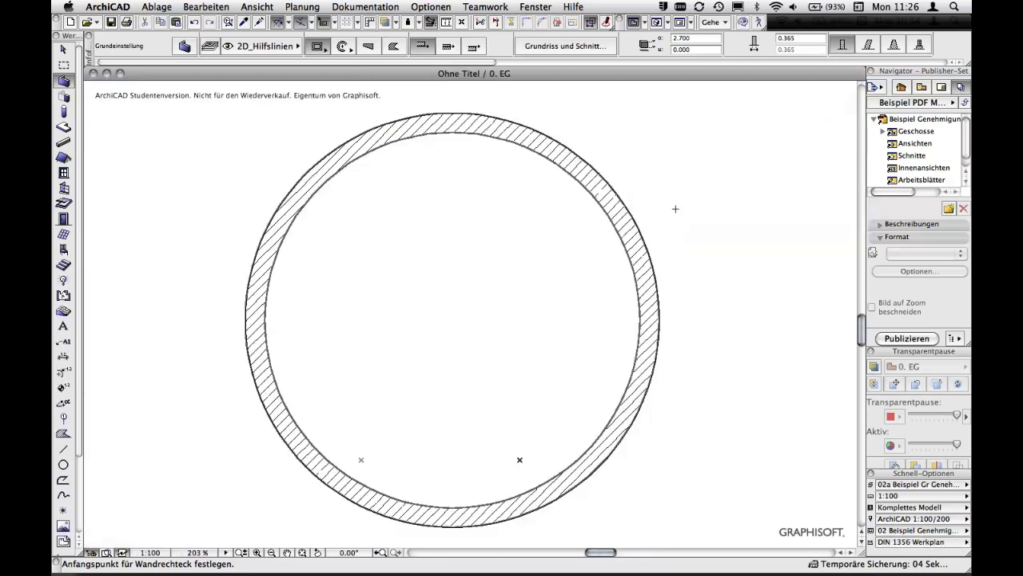
# - Select all and delete the 96-segment circular wall
pyautogui.click(66, 83)
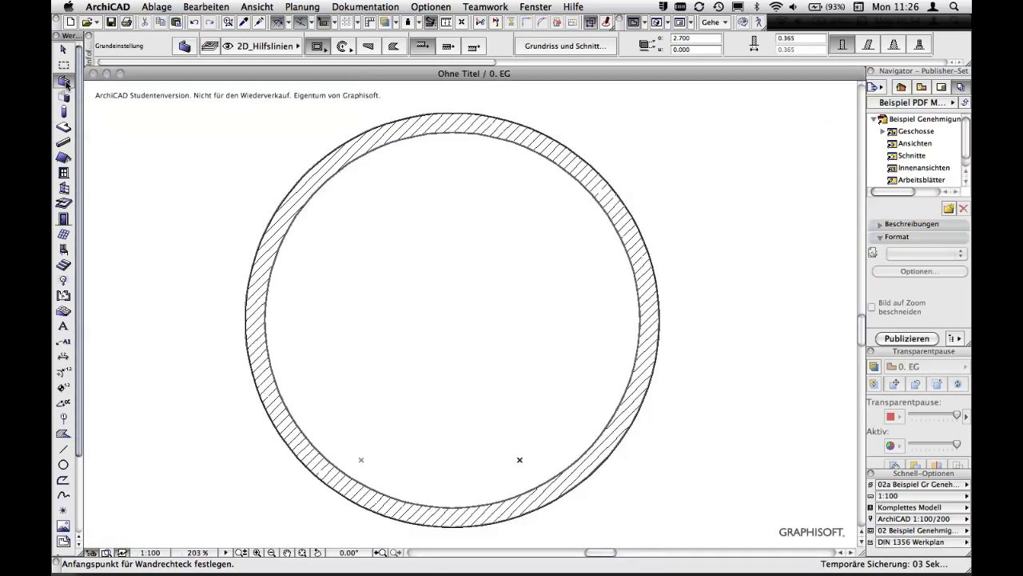
pyautogui.hotkey('ctrl', 'a')
pyautogui.press('Delete')
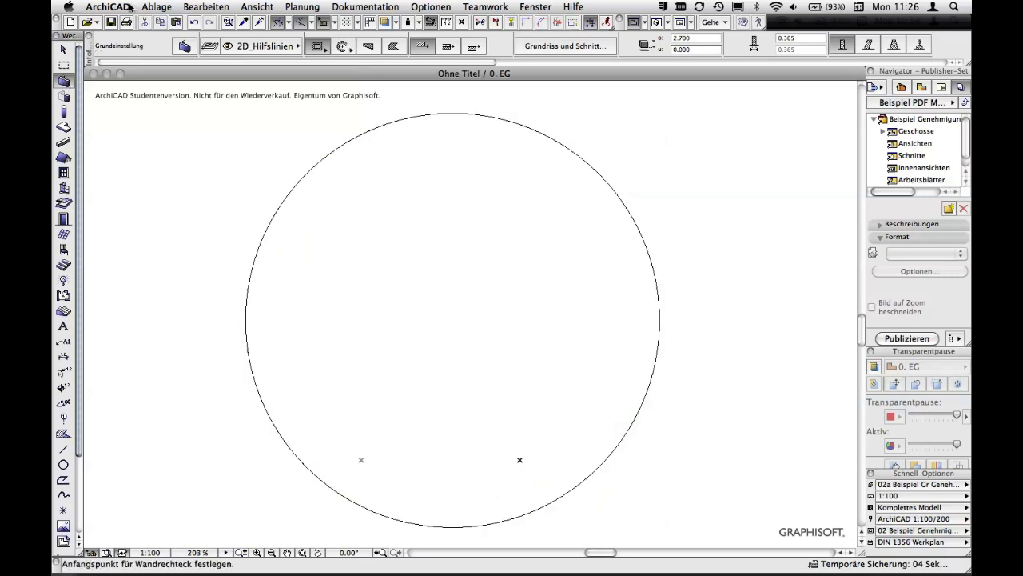
# - Reconfirm the 96-segment magic wand setting and select the guiding circle for removal
pyautogui.click(424, 7)
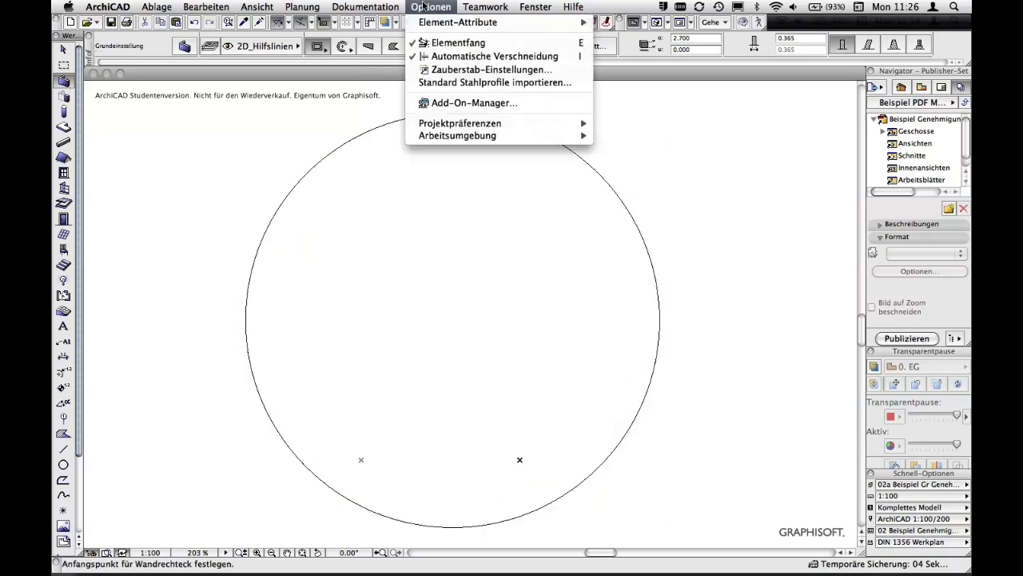
pyautogui.click(453, 71)
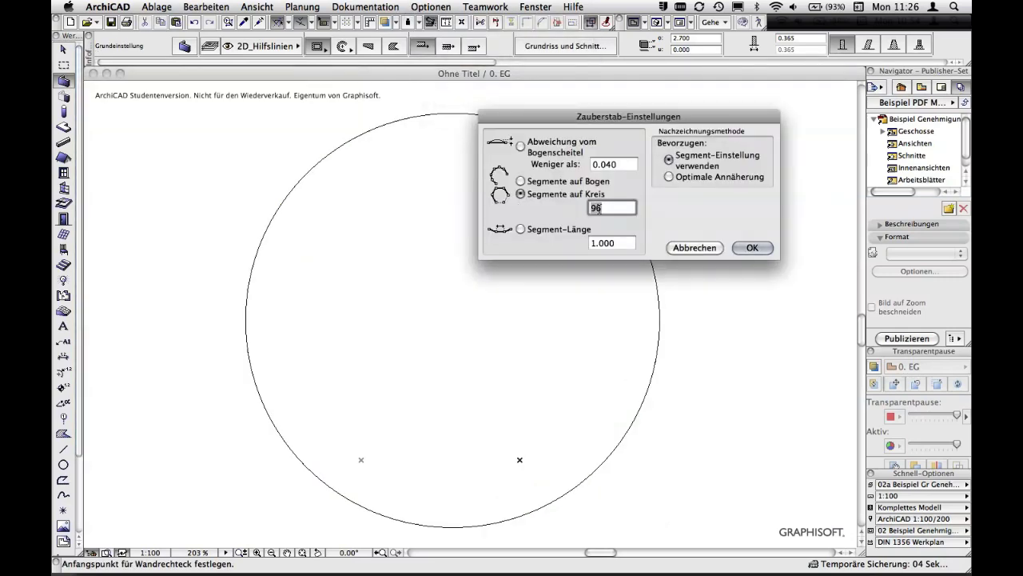
pyautogui.press('Return')
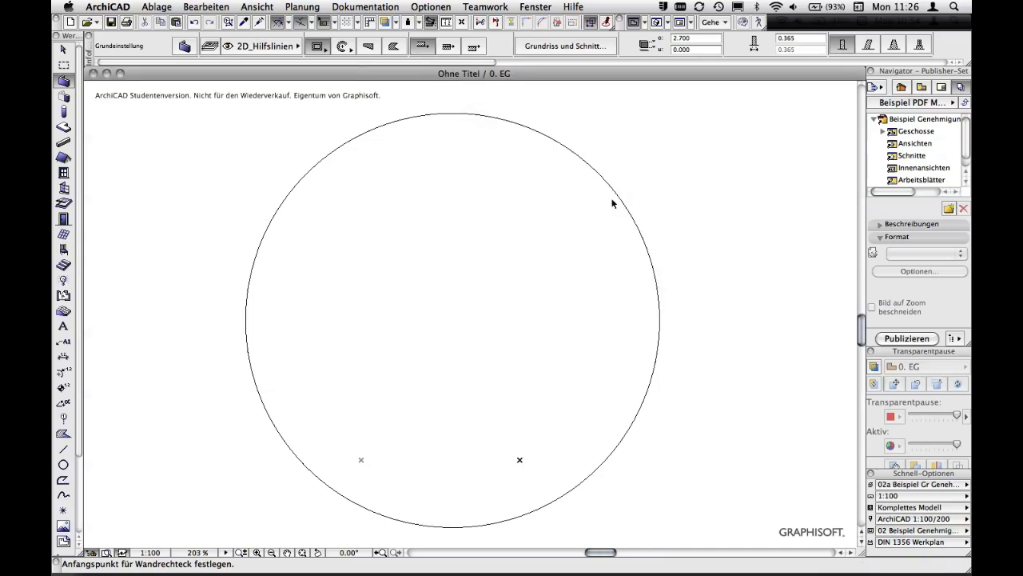
pyautogui.click(616, 196)
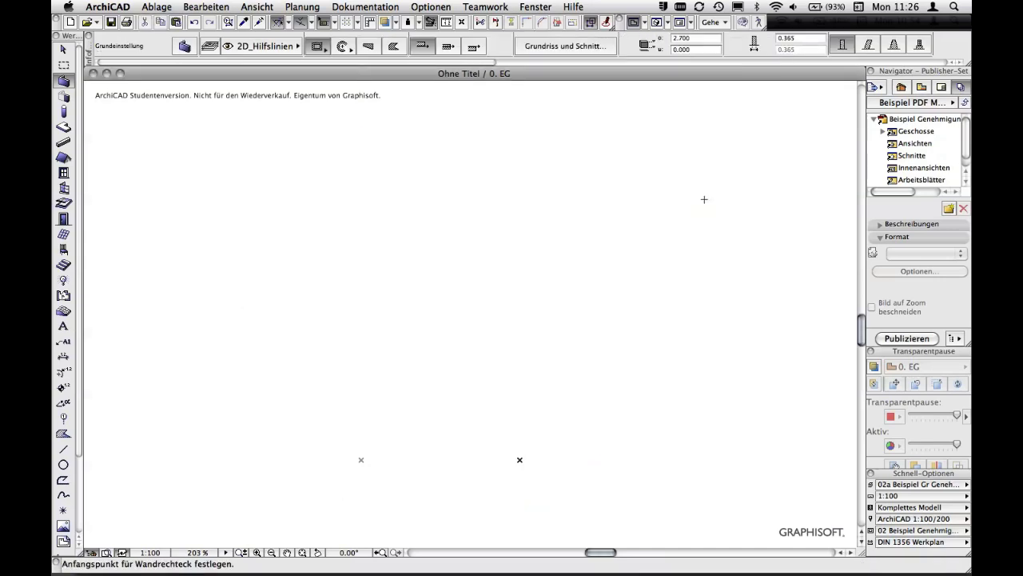
pyautogui.scroll(-3, 599, 232)
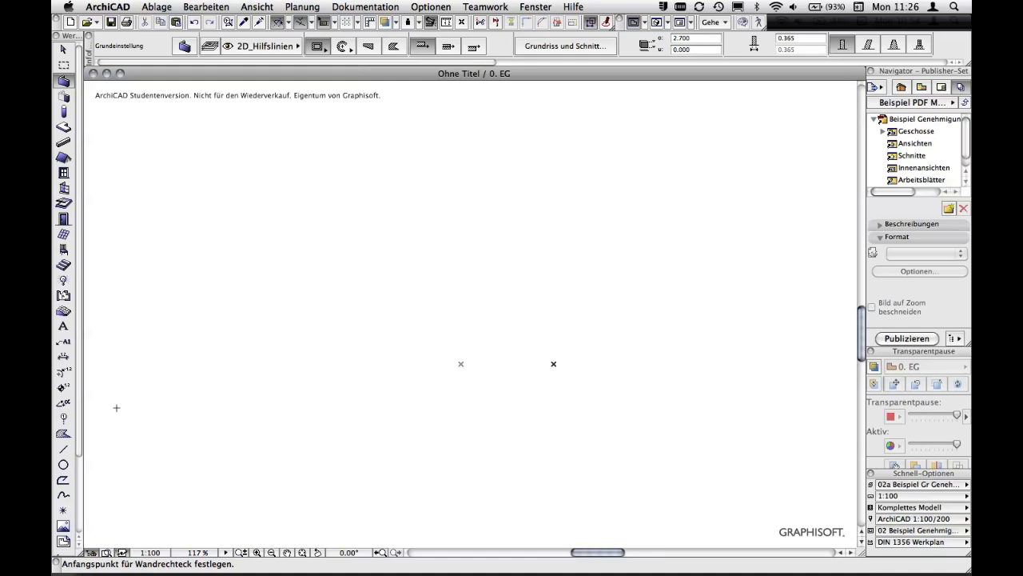
# - Draw a closed spline loop through seven nodes, closing it back at the lower-left start
pyautogui.click(65, 494)
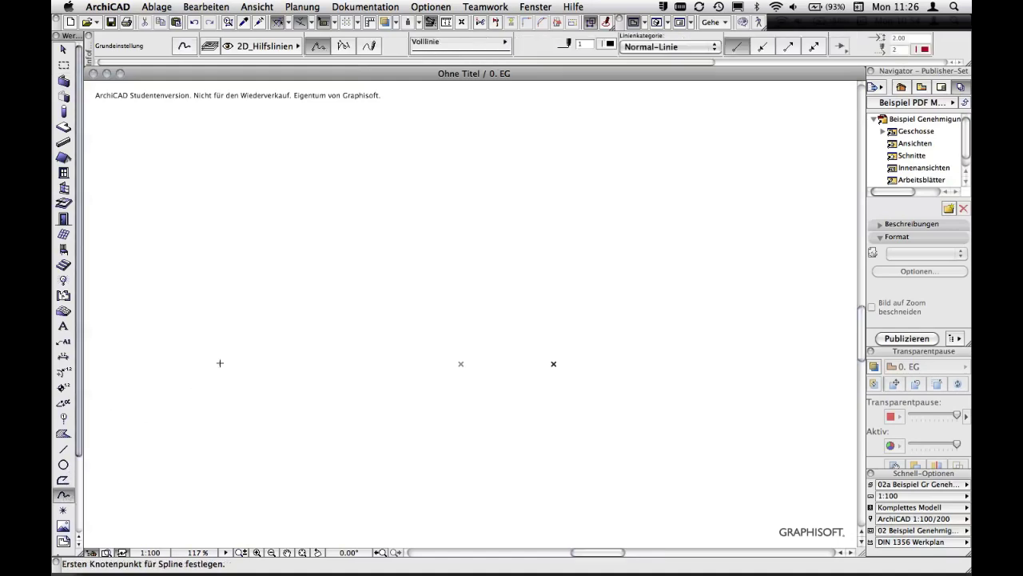
pyautogui.click(265, 345)
pyautogui.click(307, 199)
pyautogui.click(503, 206)
pyautogui.click(653, 160)
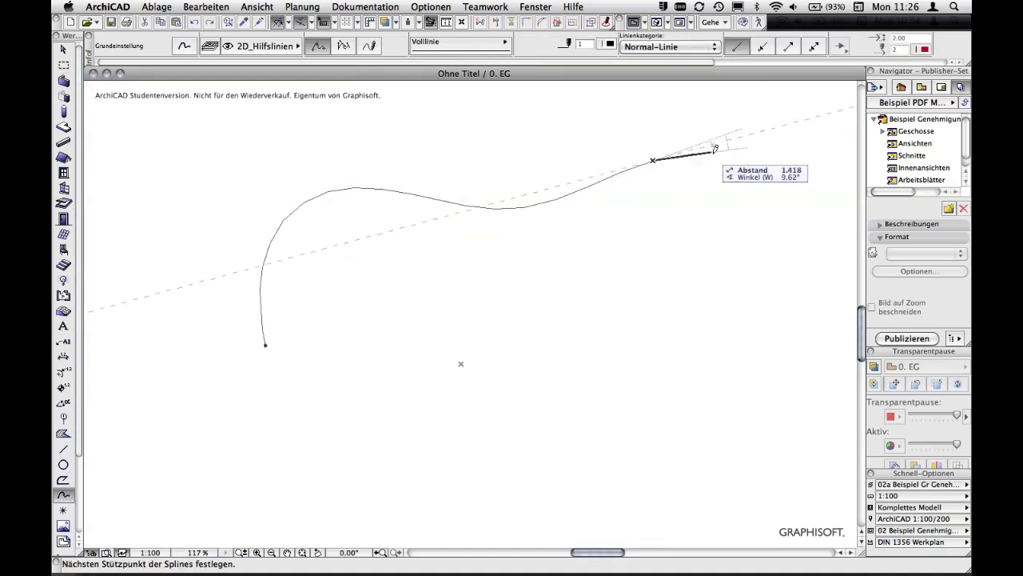
pyautogui.click(760, 216)
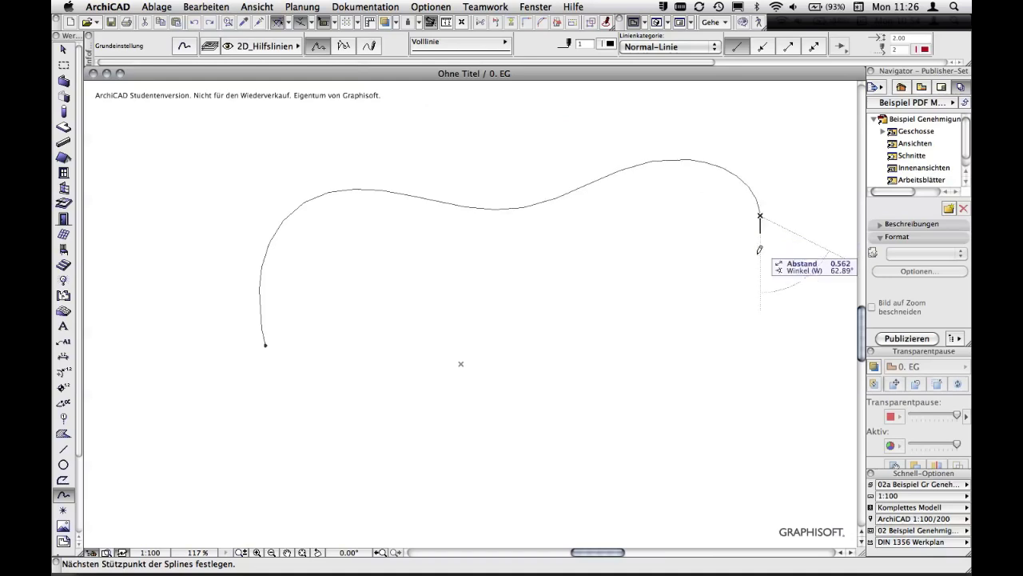
pyautogui.click(624, 335)
pyautogui.click(454, 282)
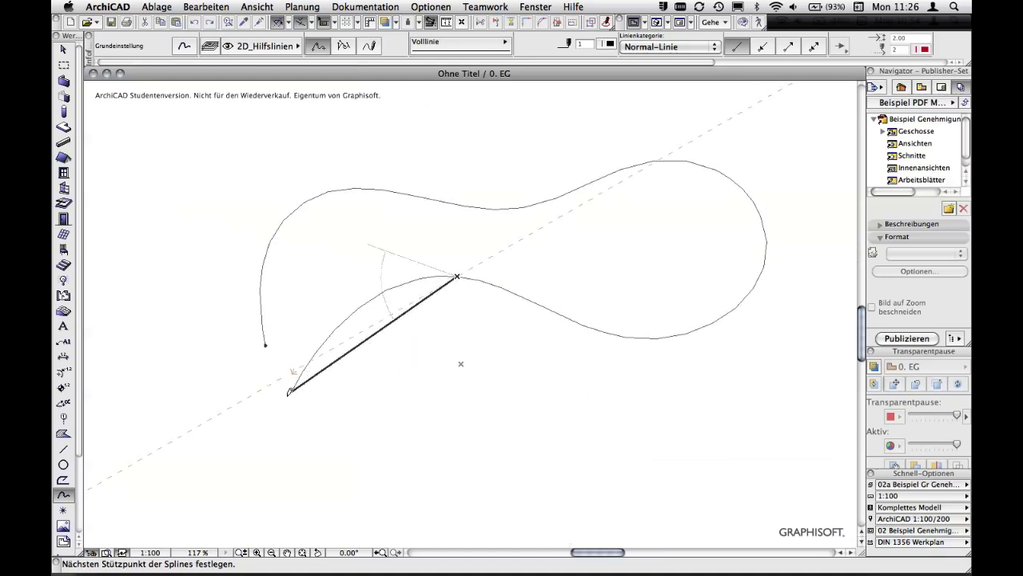
pyautogui.click(267, 344)
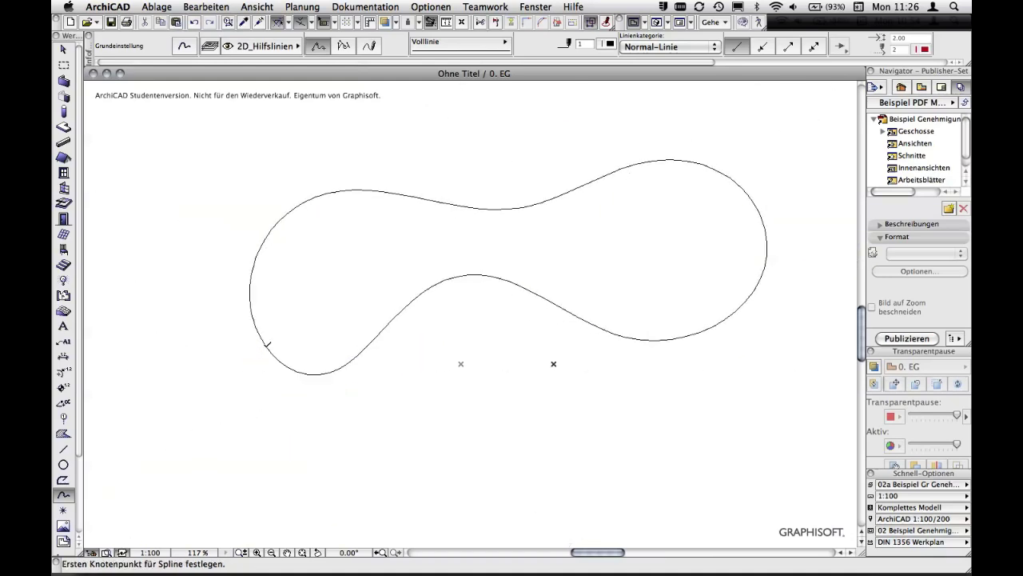
# - Trace a wall along the closed spline with the magic wand and inspect it in 3D
pyautogui.click(68, 83)
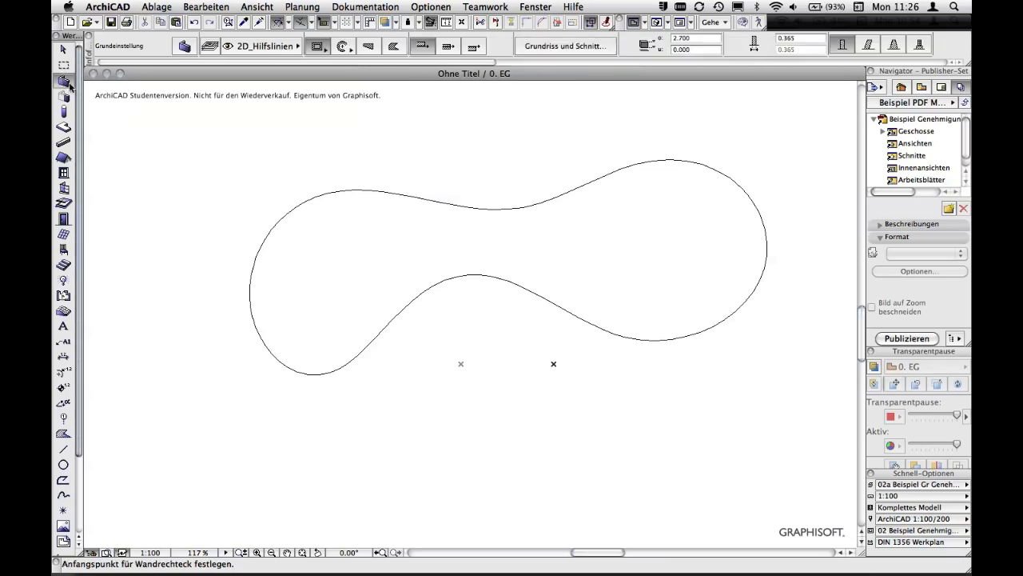
pyautogui.click(384, 194)
pyautogui.press('F3')
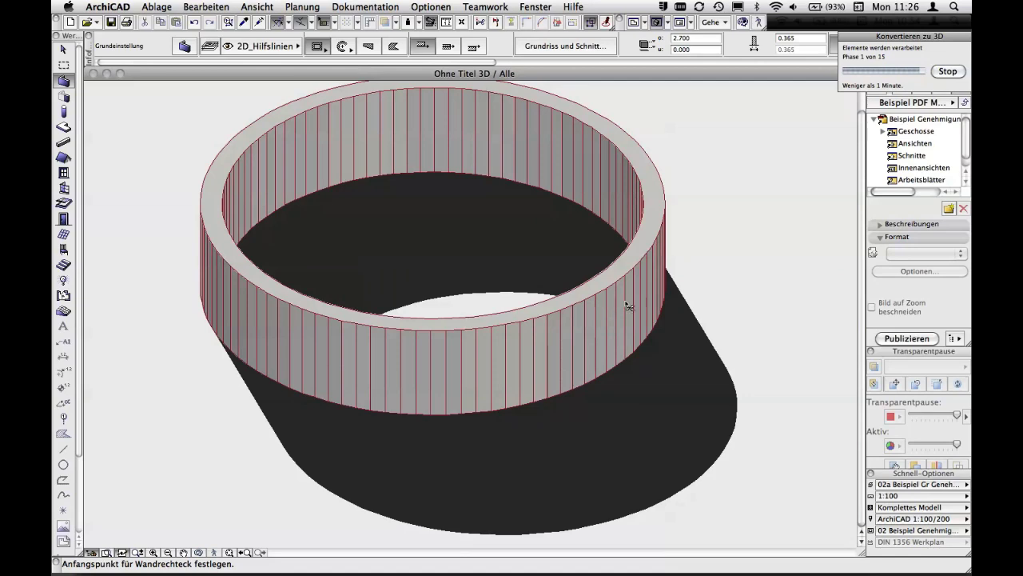
pyautogui.scroll(-3, 728, 244)
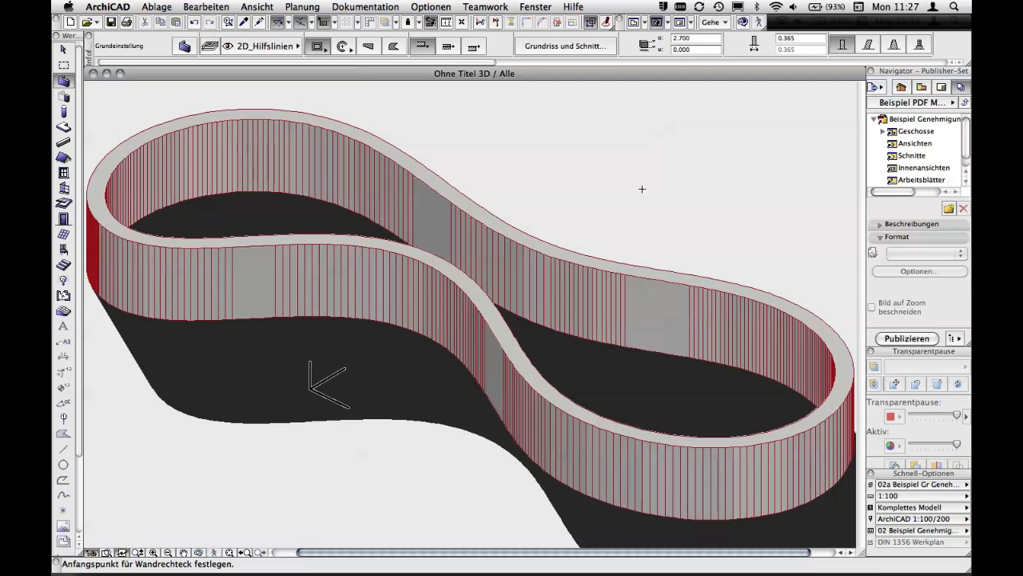
pyautogui.press('F2')
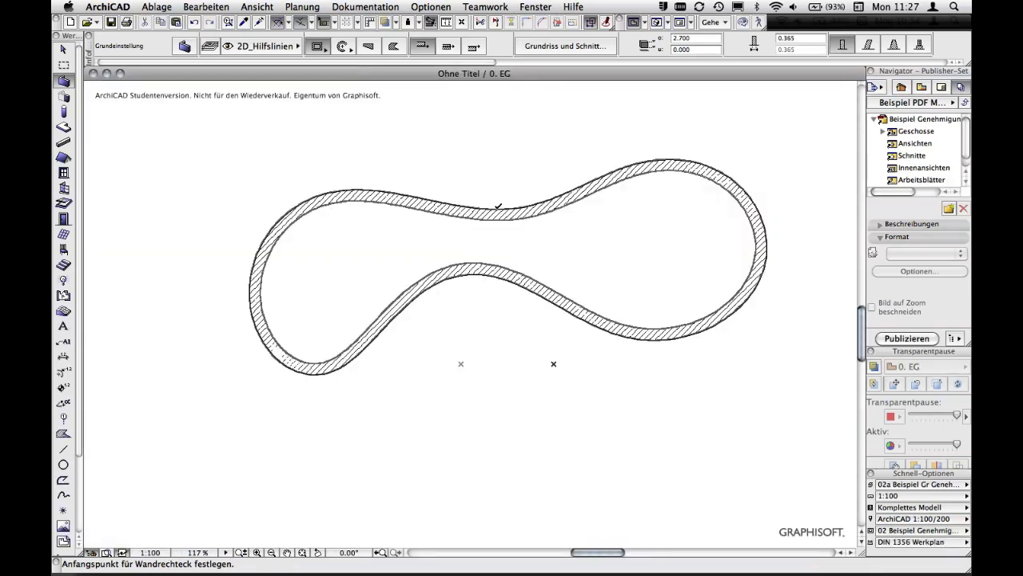
# - Undo the curved wall, fill the spline with a magic-wand slab, and check it in 3D
pyautogui.hotkey('ctrl', 'z')
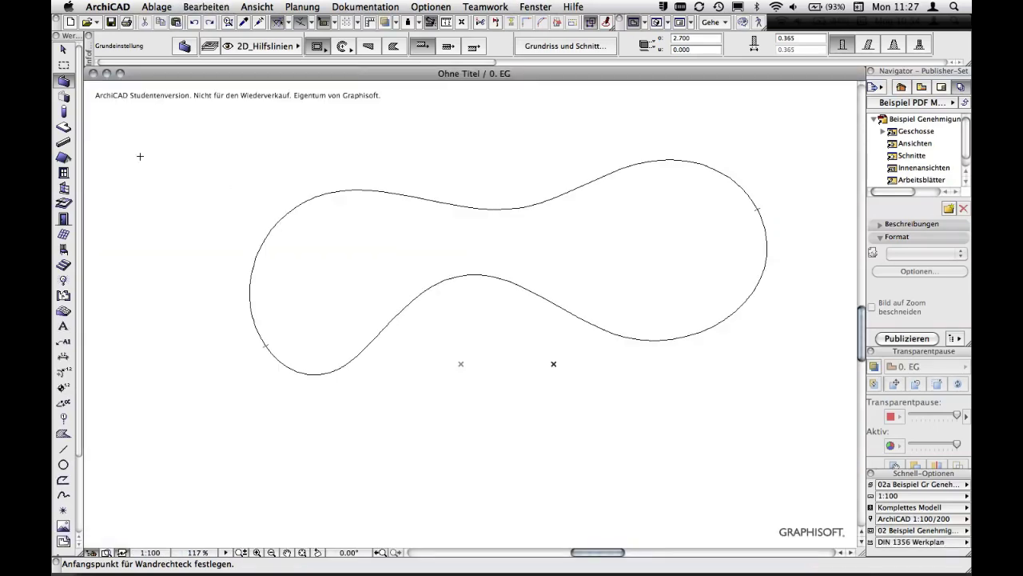
pyautogui.click(63, 127)
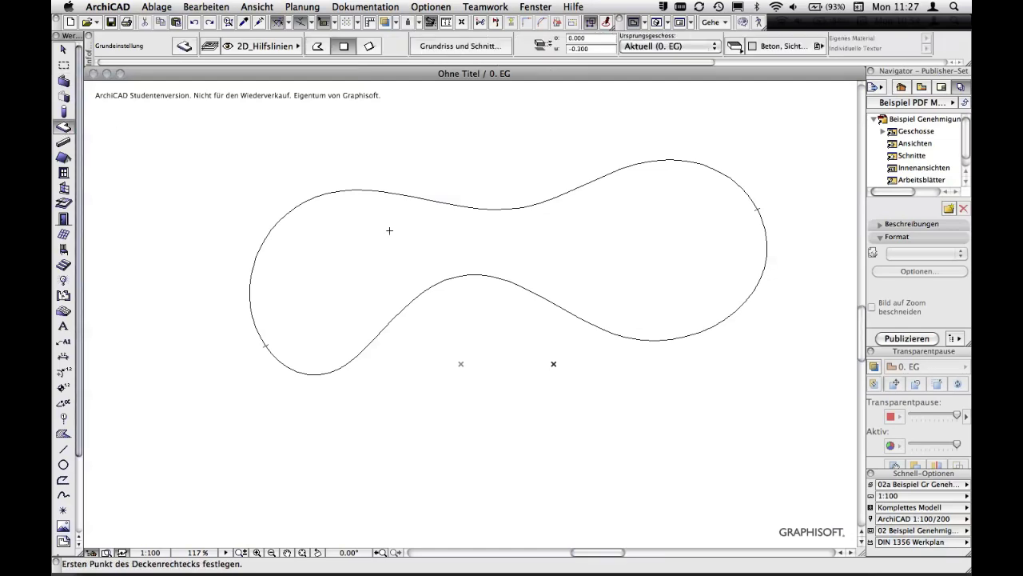
pyautogui.click(415, 196)
pyautogui.press('F3')
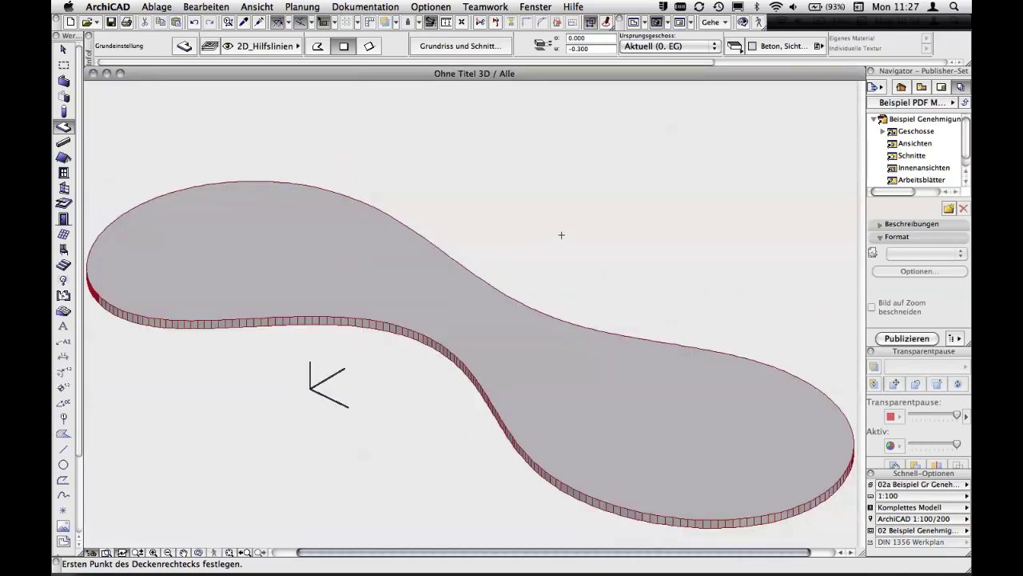
pyautogui.press('F2')
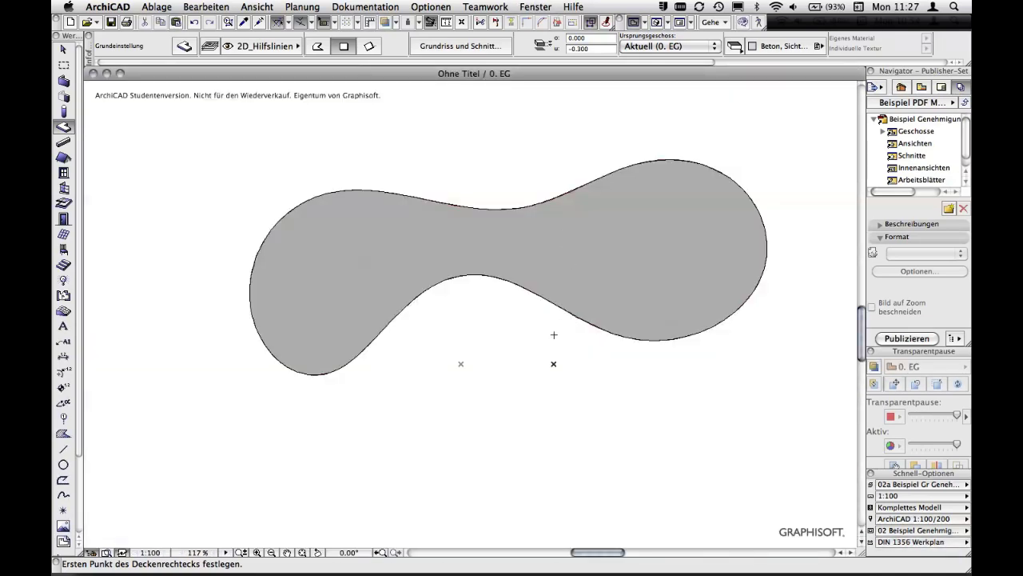
pyautogui.press('Escape')
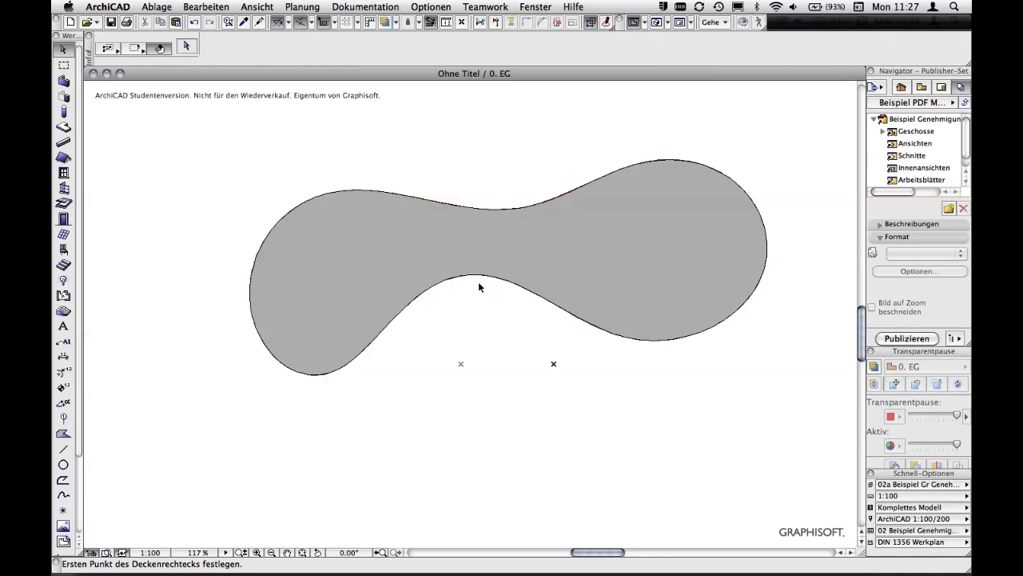
# - Remove the spline-filled slab and delete the figure-eight spline
pyautogui.keyDown('ctrl'); pyautogui.click(475, 282); pyautogui.keyUp('ctrl')
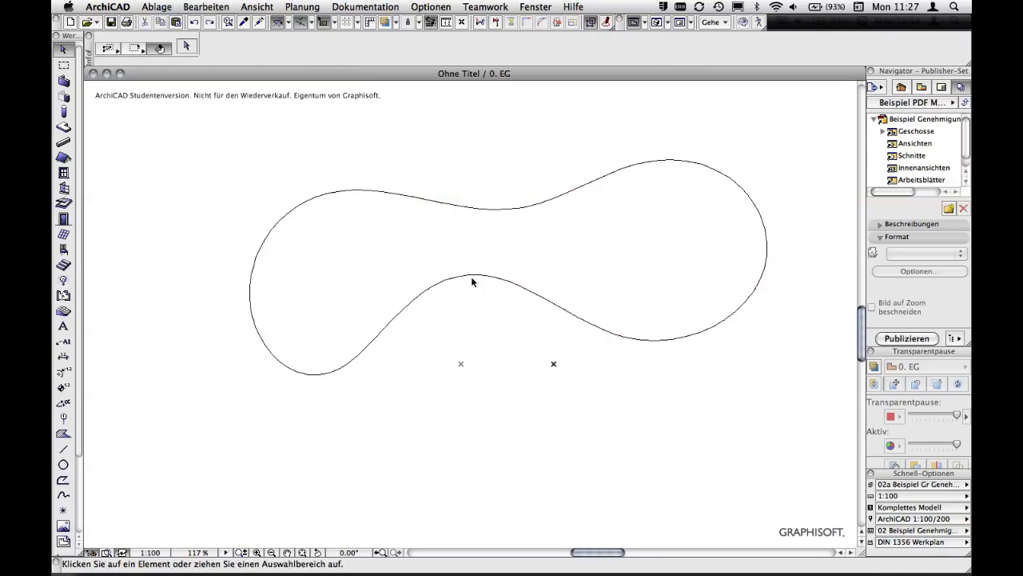
pyautogui.scroll(-2, 479, 305)
pyautogui.scroll(-2, 476, 300)
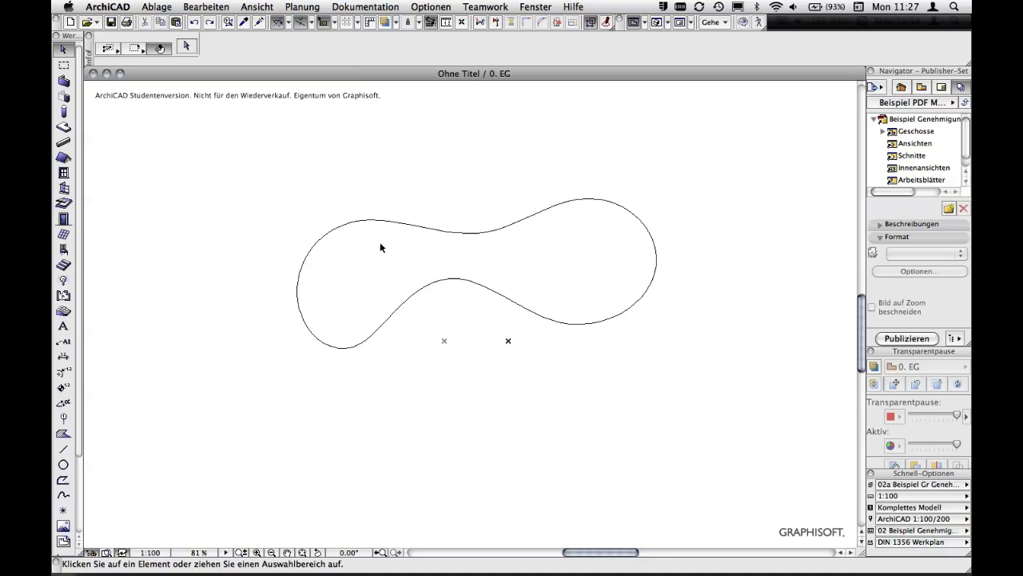
pyautogui.click(357, 224)
pyautogui.press('Delete')
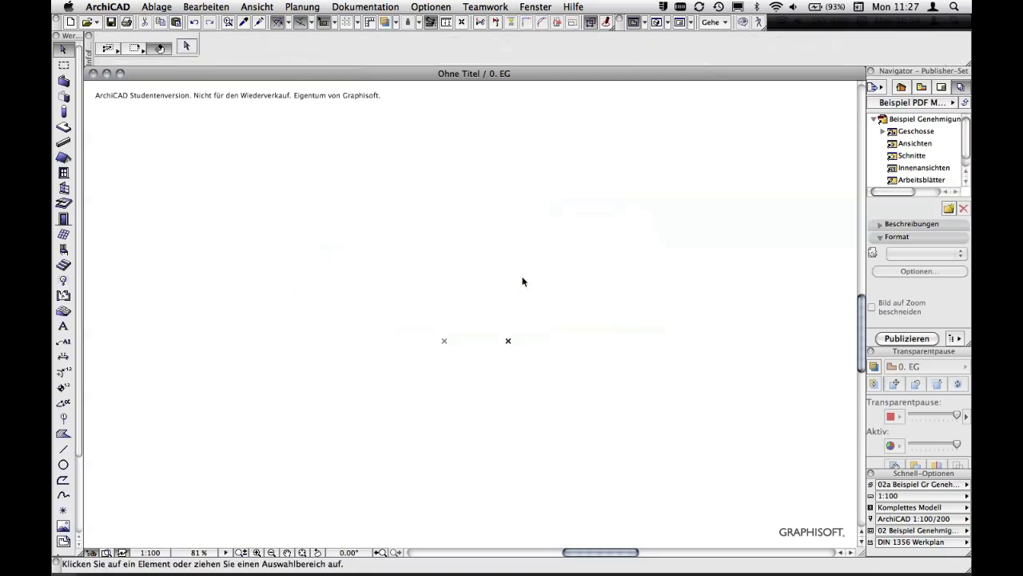
# - Draw a square slab as a rectangle where the spline used to be
pyautogui.click(63, 126)
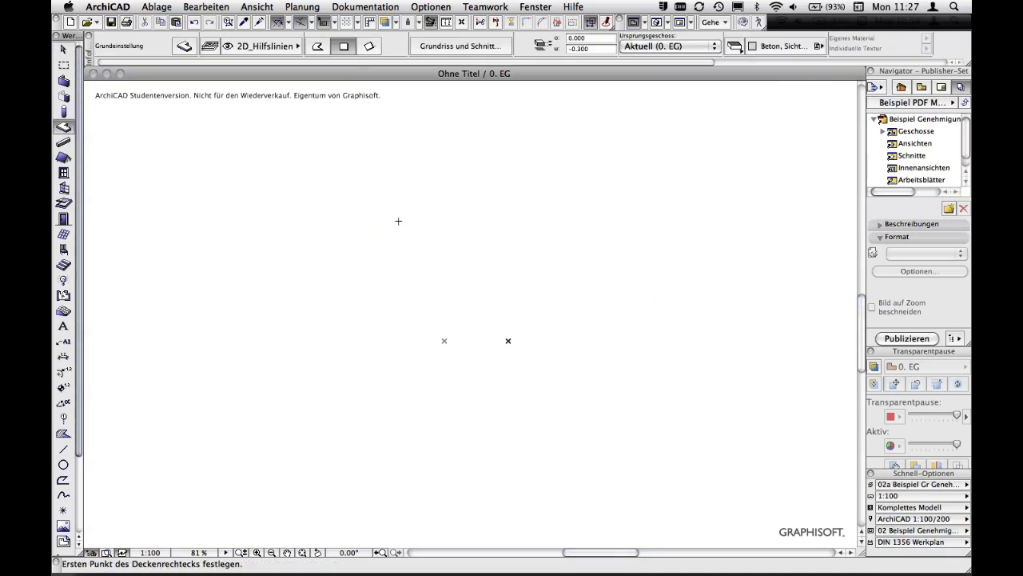
pyautogui.click(400, 190)
pyautogui.click(608, 397)
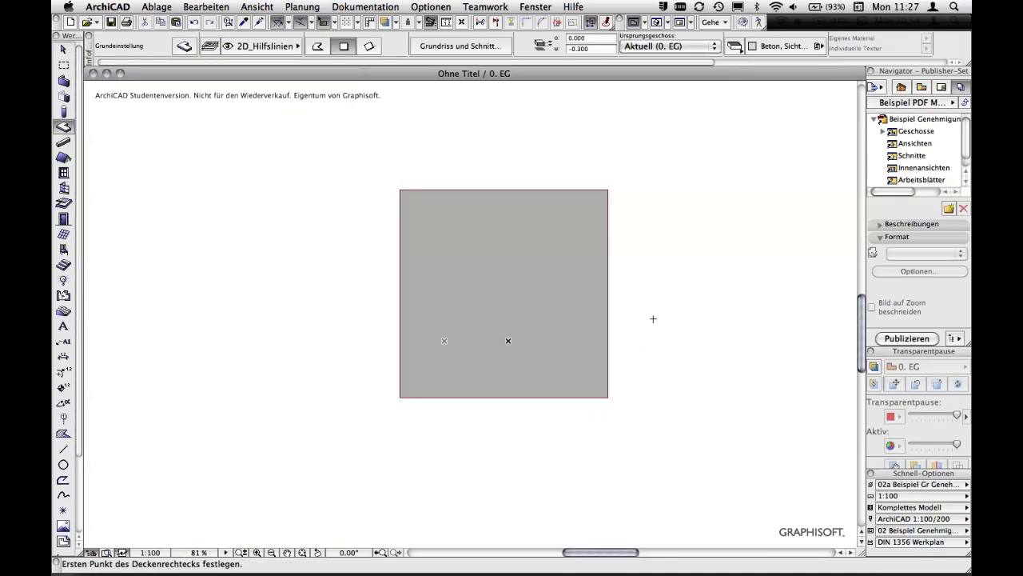
pyautogui.hscroll(2, 651, 319)
pyautogui.scroll(1, 651, 320)
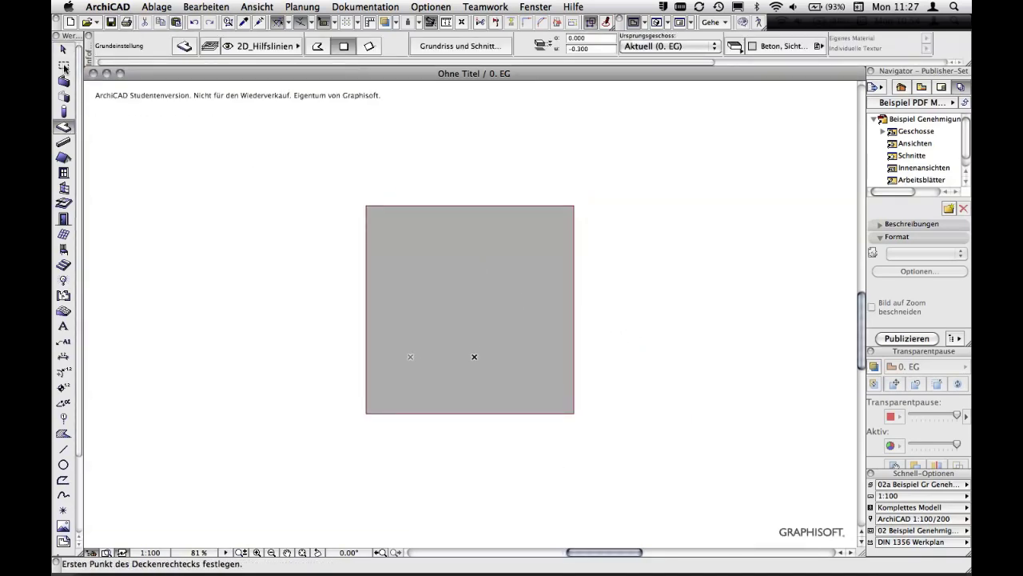
# - Marquee the slab's upper-left corner, check it in 3D, then remove the marquee
pyautogui.click(64, 67)
pyautogui.click(344, 188)
pyautogui.click(421, 258)
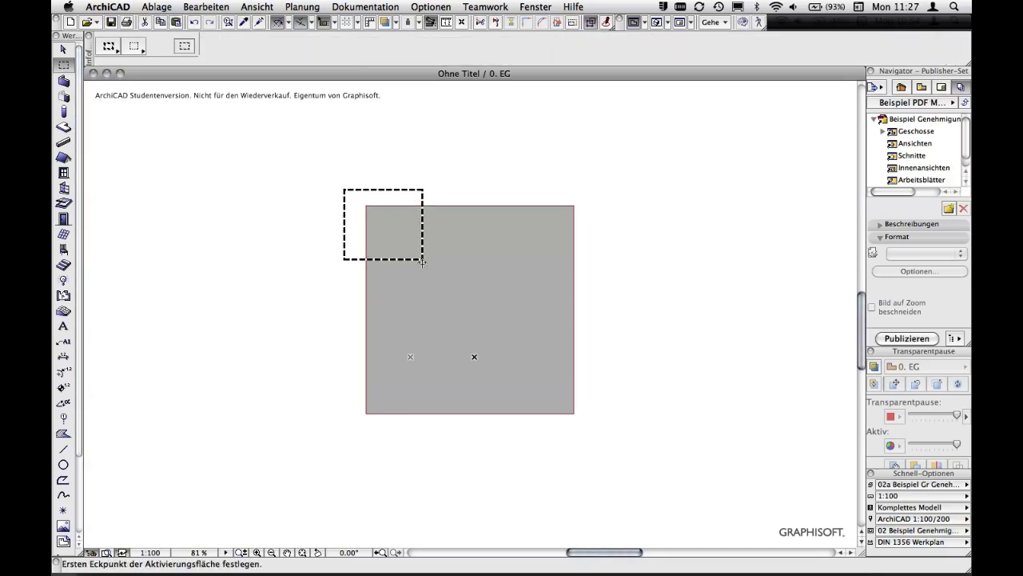
pyautogui.press('F5')
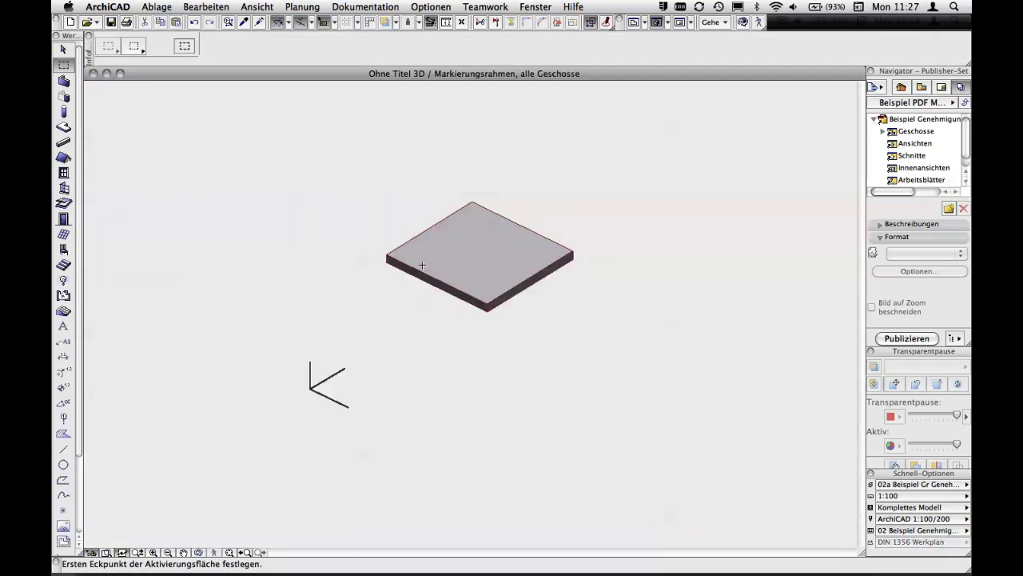
pyautogui.press('F2')
pyautogui.rightClick(458, 181)
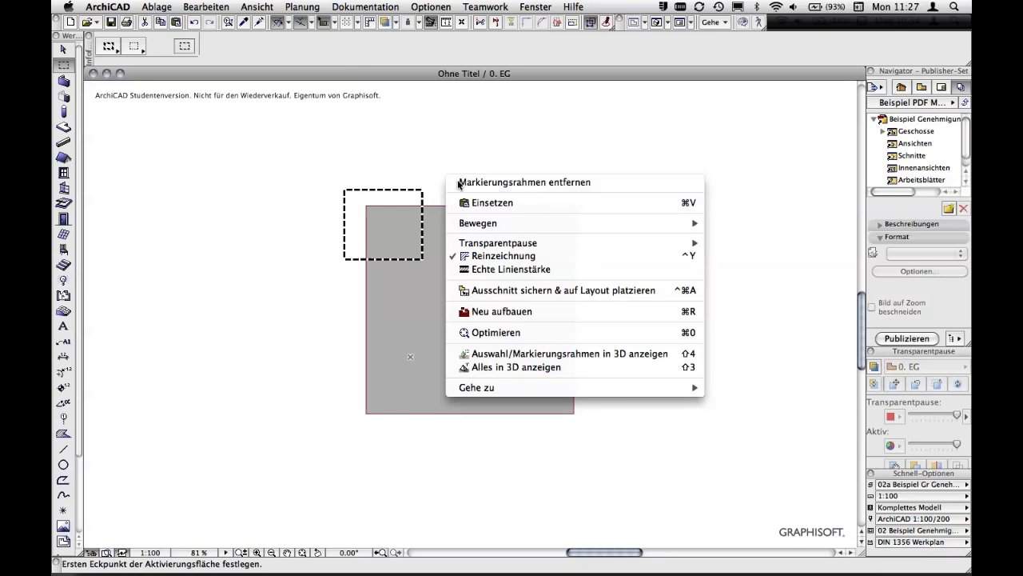
pyautogui.click(459, 184)
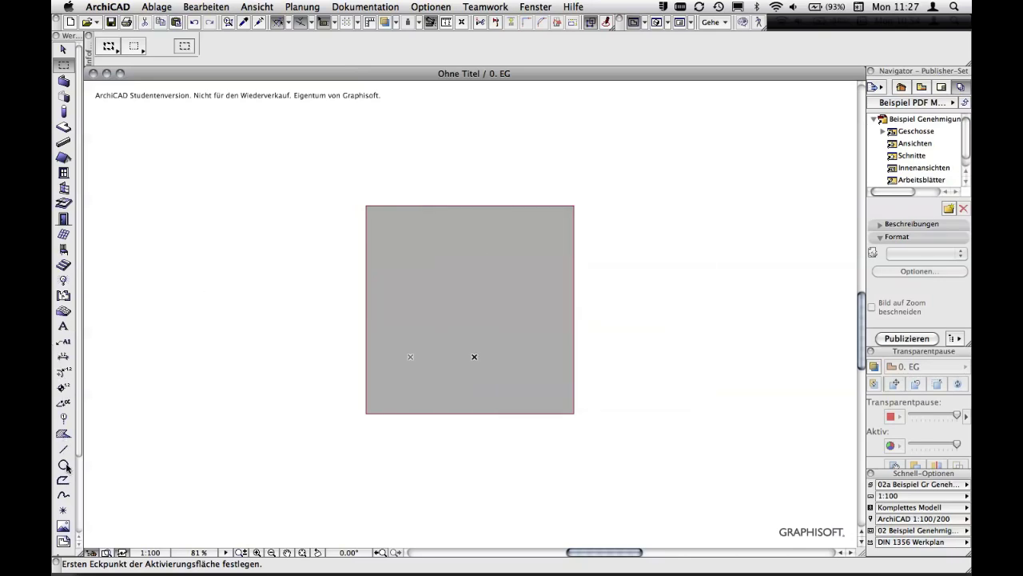
# - Draw a closed bean-shaped Bezier spline loop inside the square slab
pyautogui.click(64, 495)
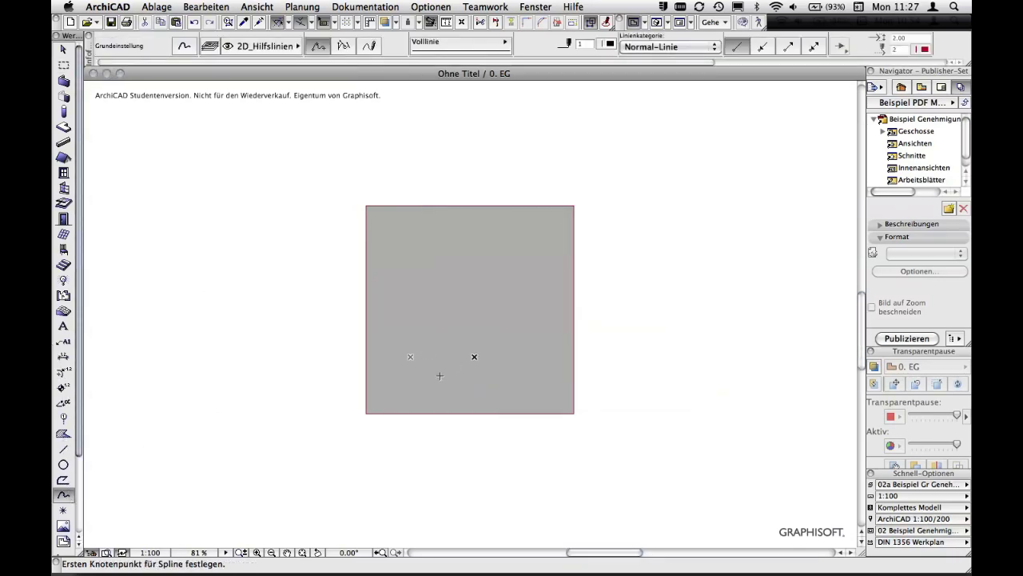
pyautogui.moveTo(445, 380); pyautogui.dragTo(400, 354)
pyautogui.moveTo(470, 263); pyautogui.dragTo(512, 253)
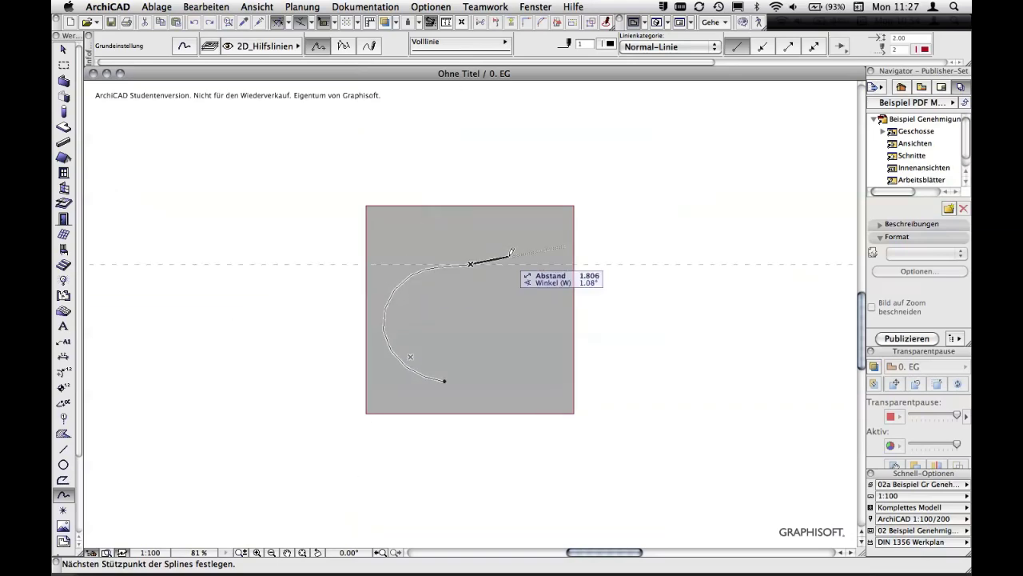
pyautogui.moveTo(492, 331); pyautogui.dragTo(491, 360)
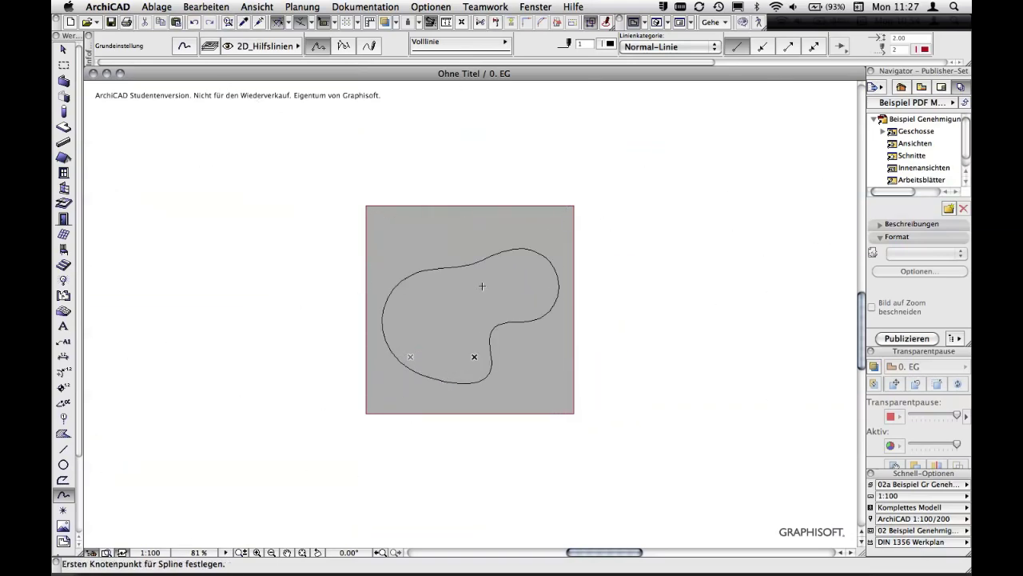
pyautogui.click(65, 67)
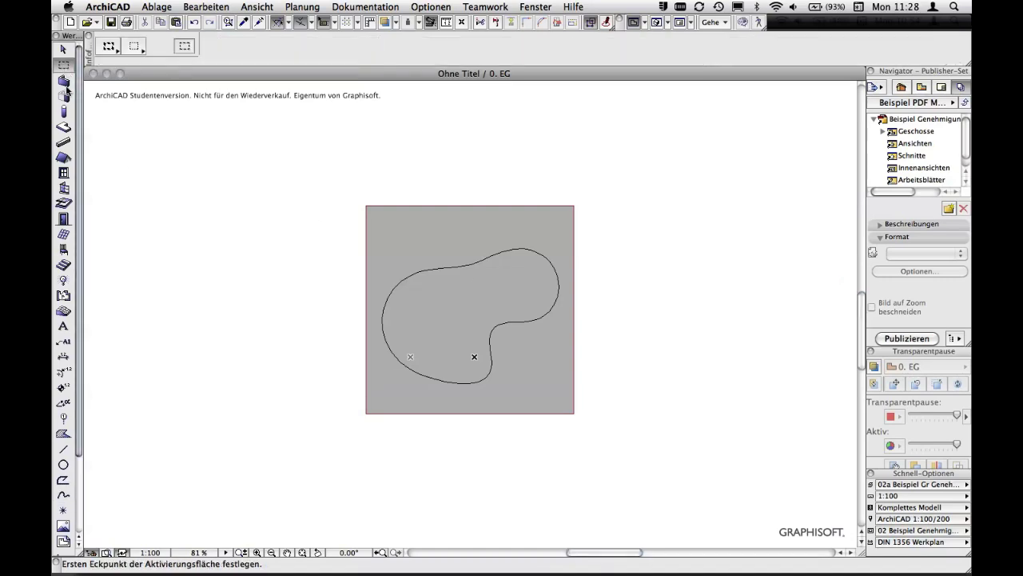
# - Marquee the area inside the bean-shaped spline, view it in 3D, then remove the marquee
pyautogui.click(442, 269)
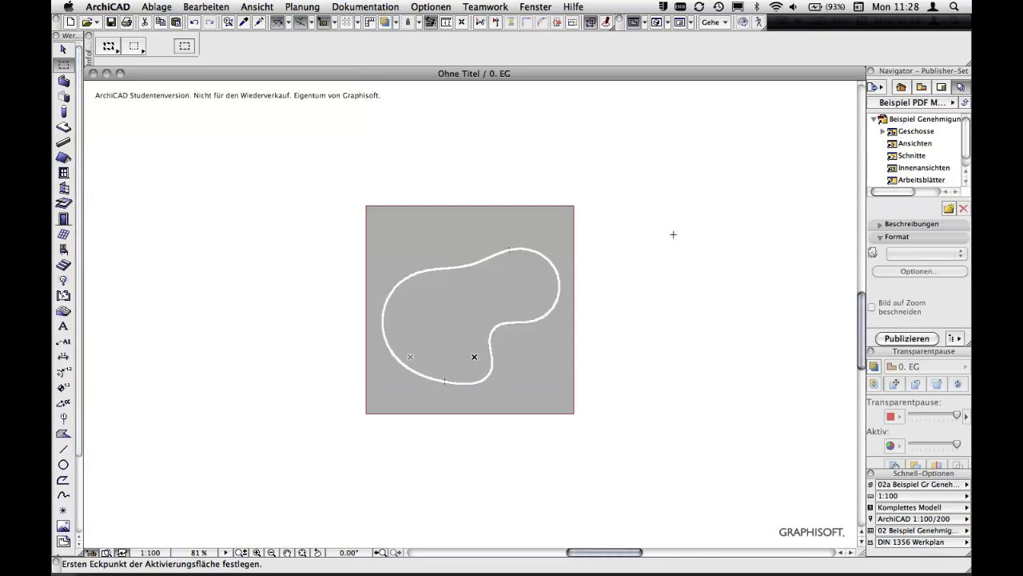
pyautogui.scroll(5, 457, 293)
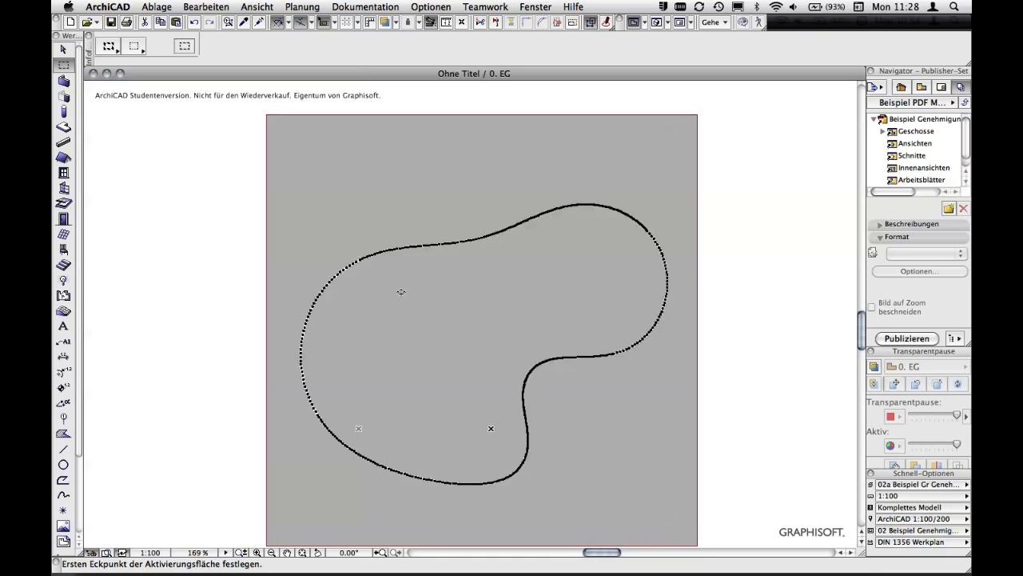
pyautogui.press('F5')
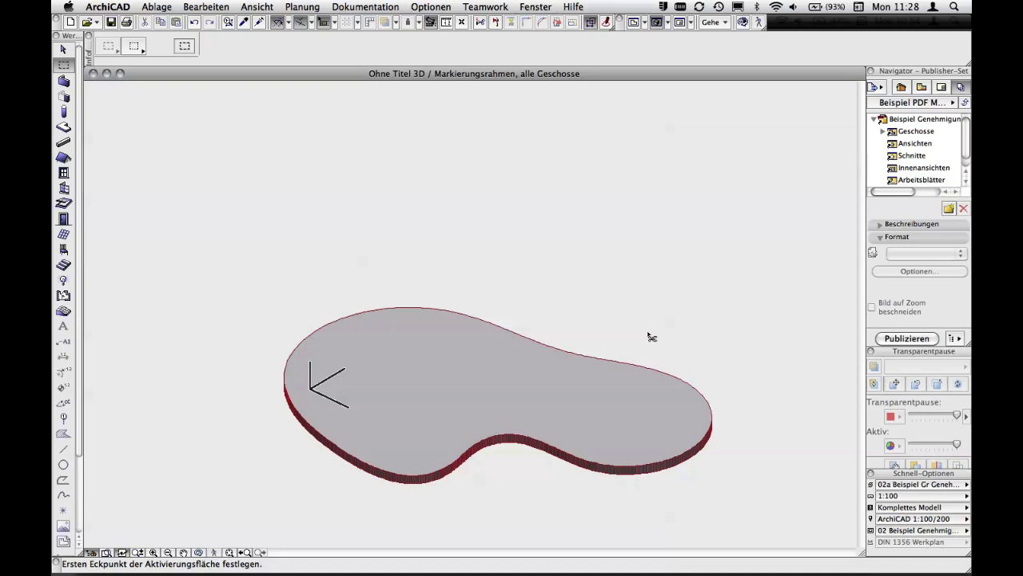
pyautogui.press('F2')
pyautogui.rightClick(729, 265)
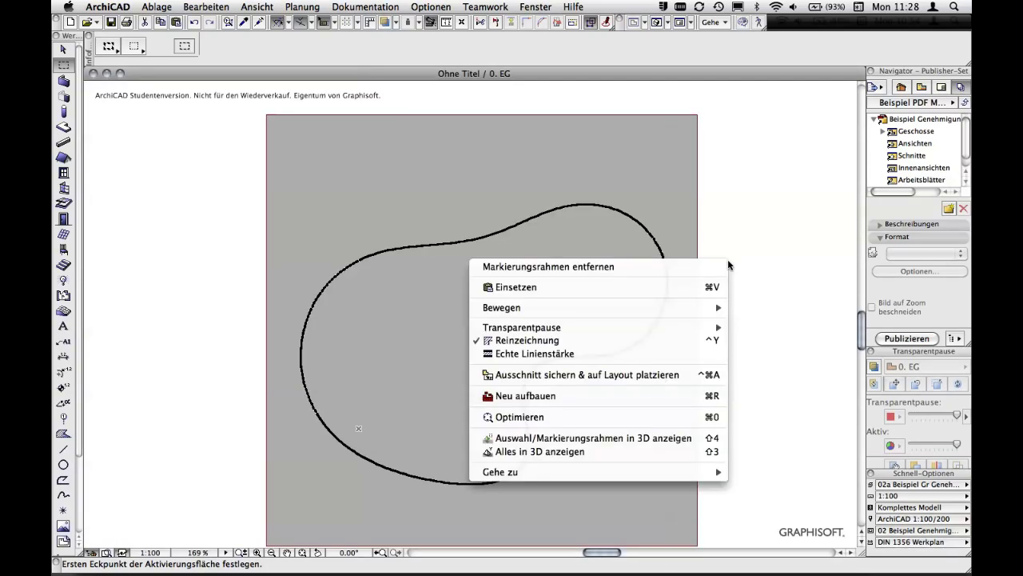
pyautogui.click(717, 266)
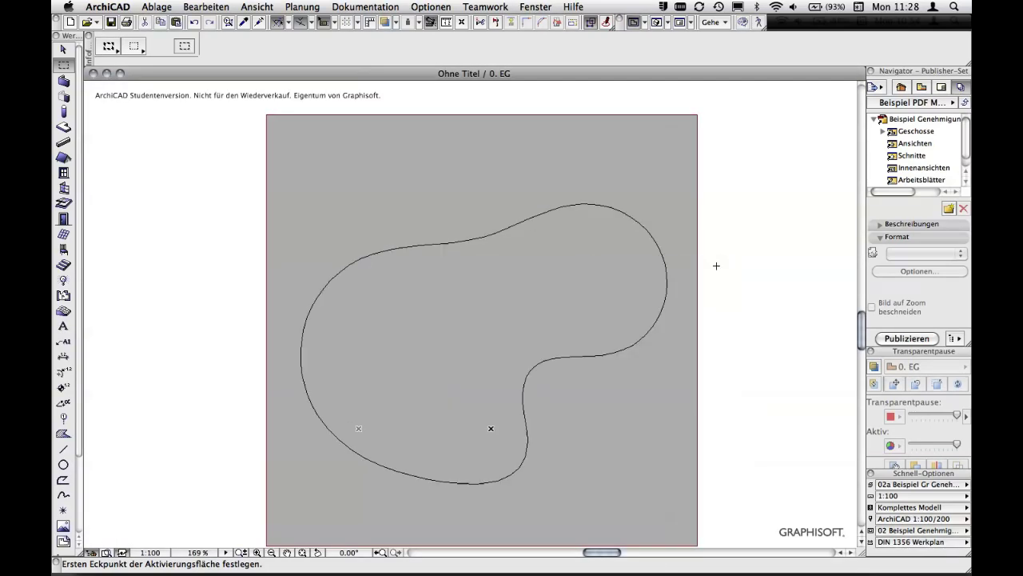
# - Delete the curved spline so only the square slab remains
pyautogui.click(621, 354)
pyautogui.press('Delete')
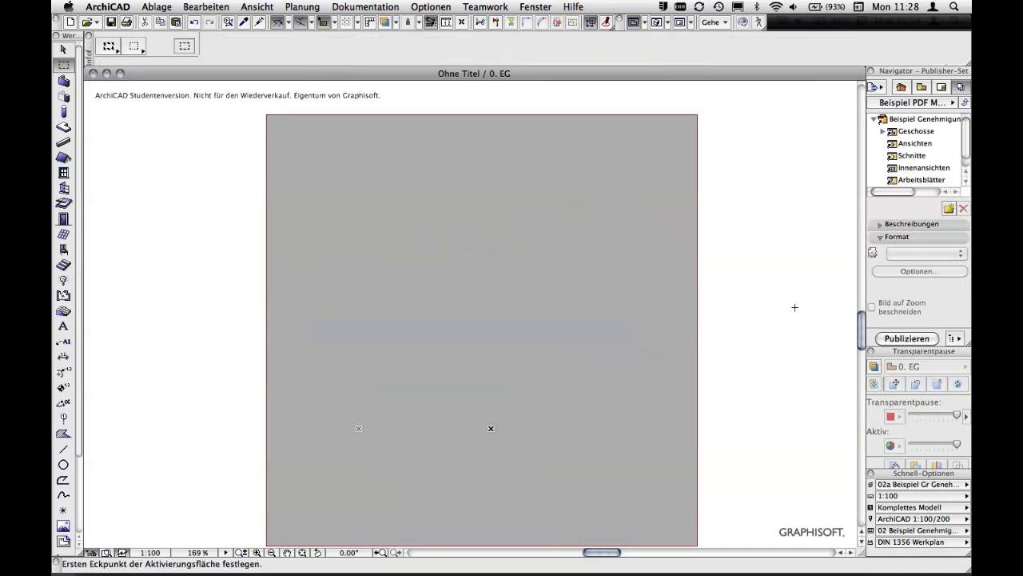
pyautogui.scroll(-2, 795, 307)
# - Cut a rectangular hole into the slab and check it in 3D
pyautogui.moveTo(787, 307); pyautogui.dragTo(743, 288, button='middle')
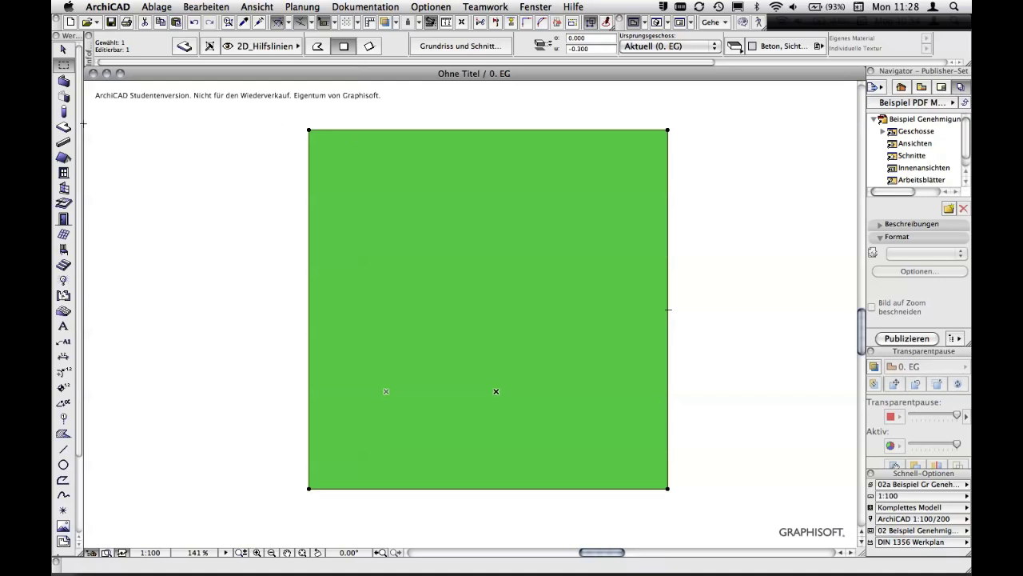
pyautogui.click(61, 126)
pyautogui.click(64, 127)
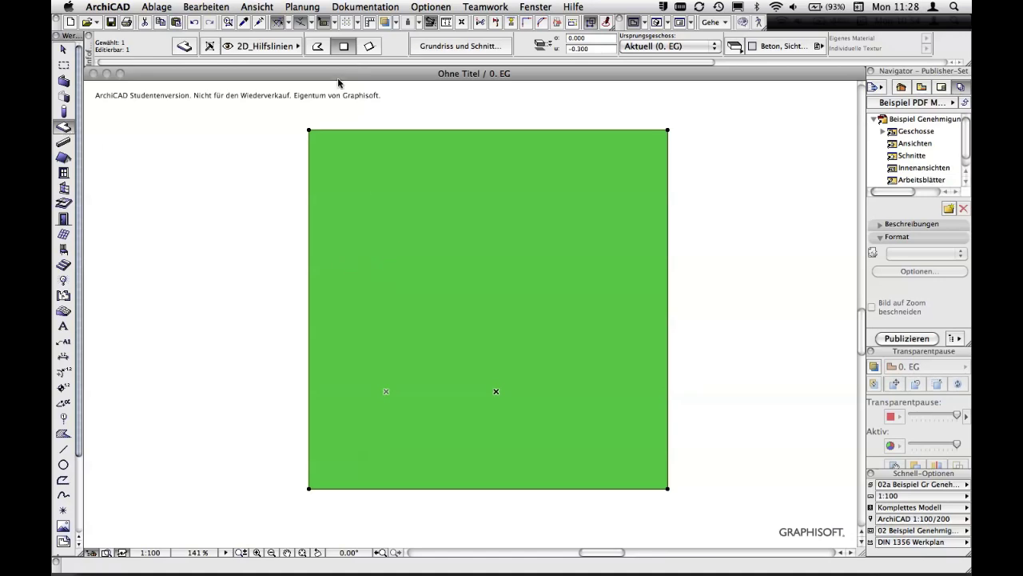
pyautogui.click(375, 212)
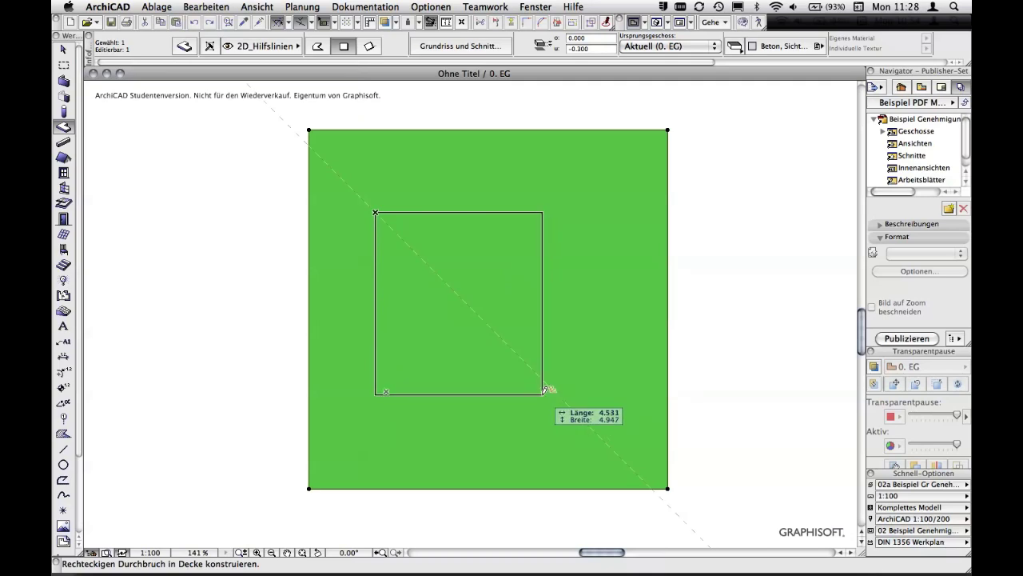
pyautogui.click(583, 397)
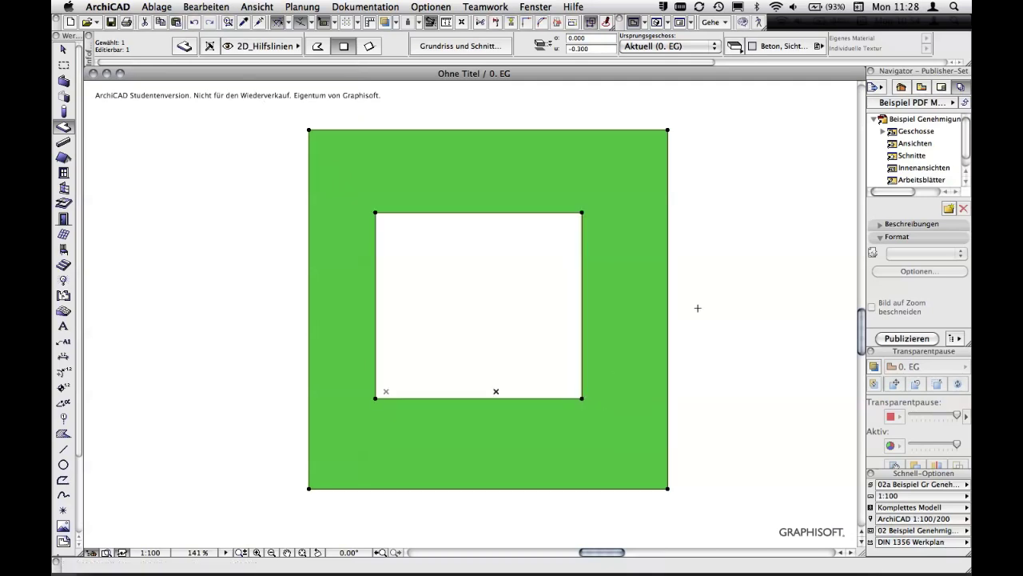
pyautogui.press('F5')
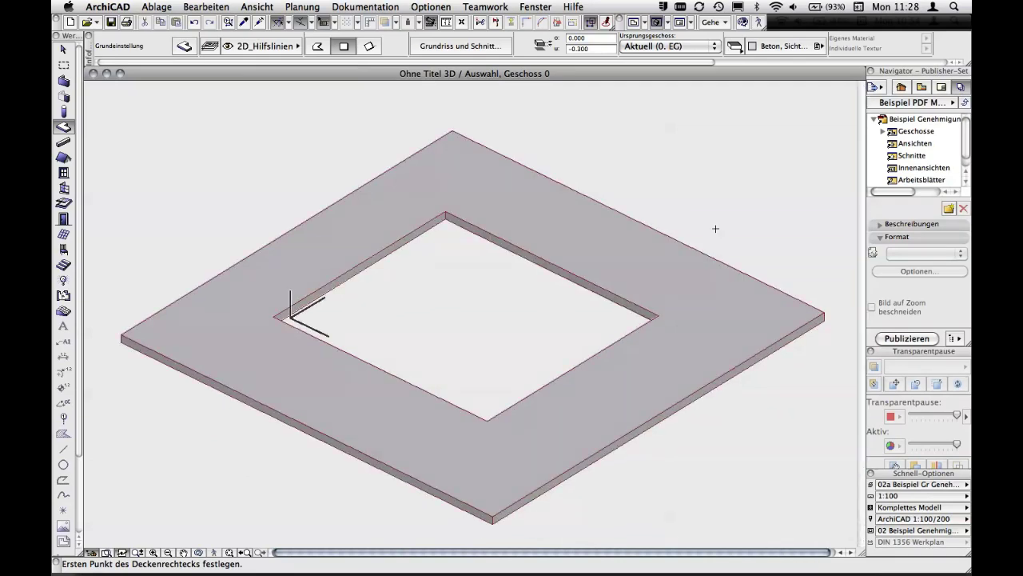
pyautogui.press('F2')
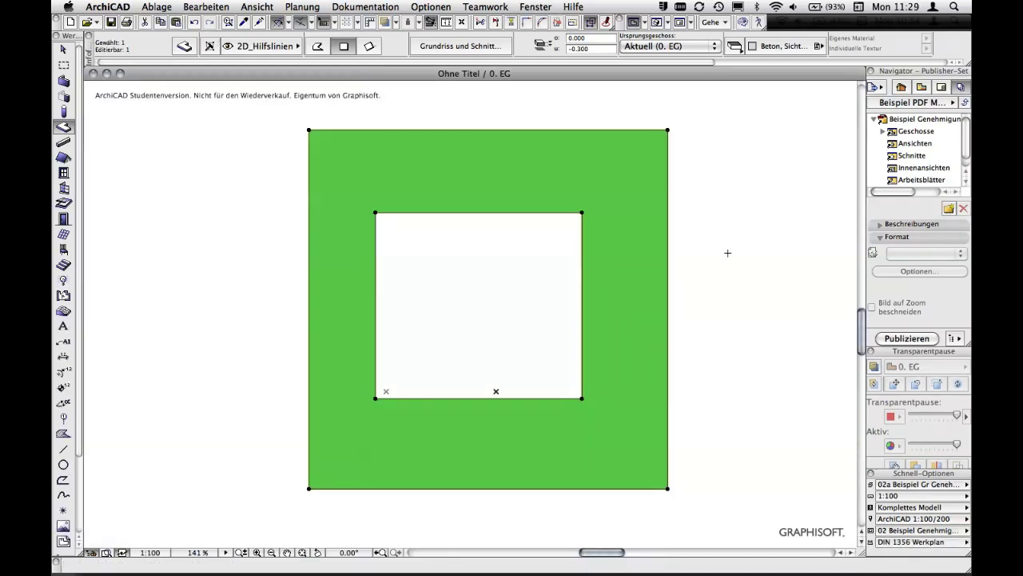
# - Undo the uneven hole and redraw it as a 4.539 × 4.539 square opening
pyautogui.hotkey('ctrl', 'z')
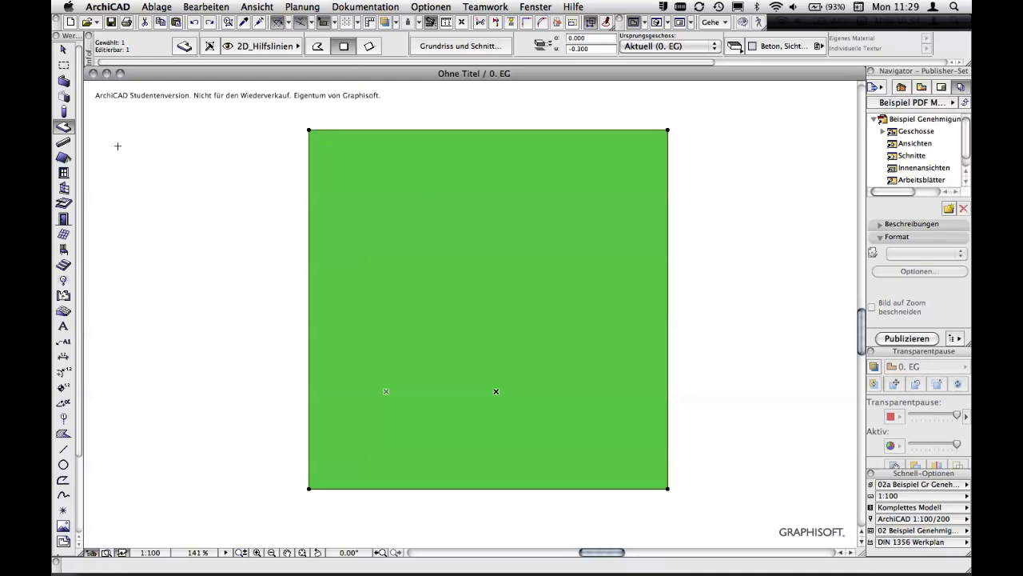
pyautogui.click(393, 203)
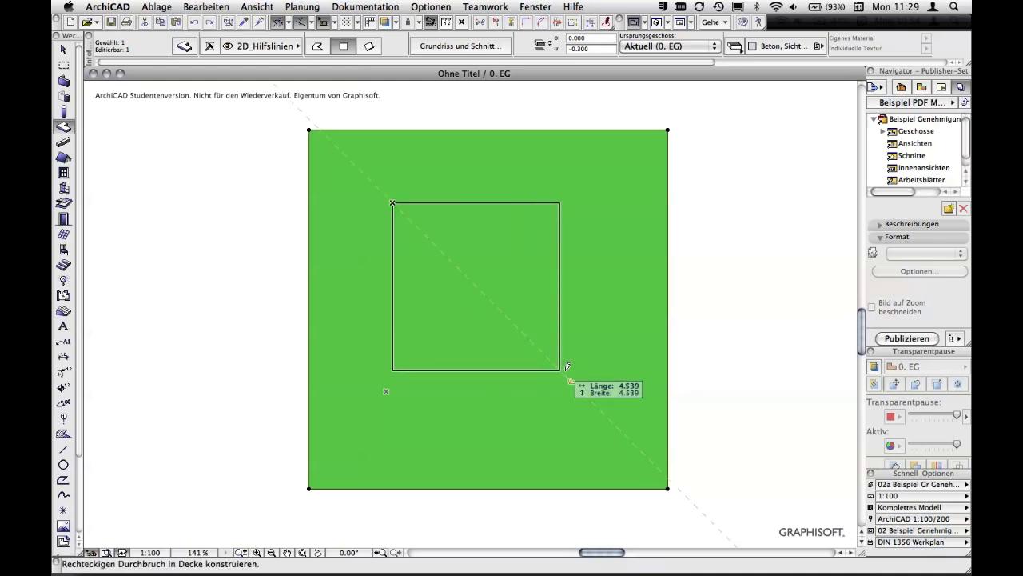
pyautogui.click(566, 369)
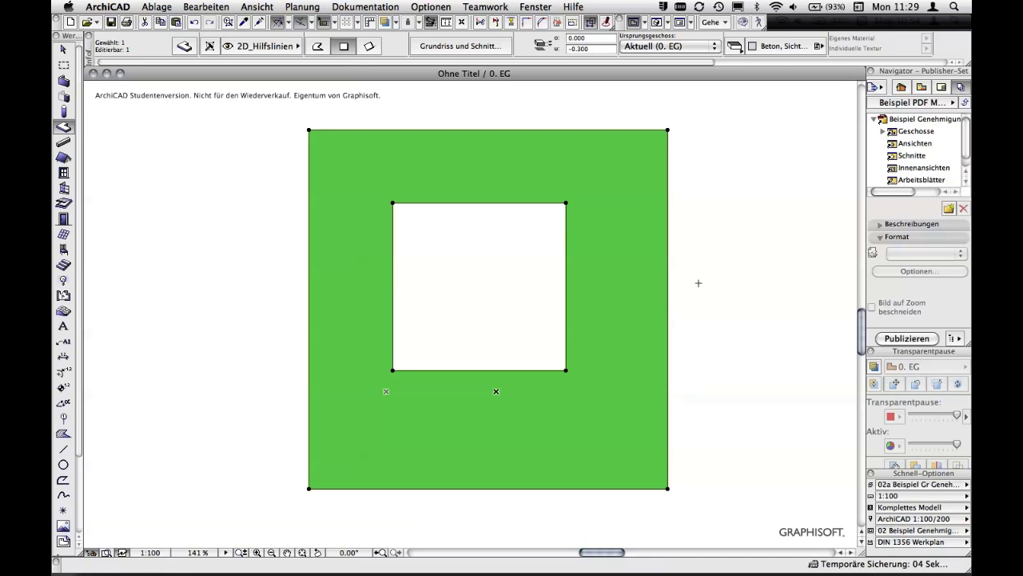
pyautogui.press('Escape')
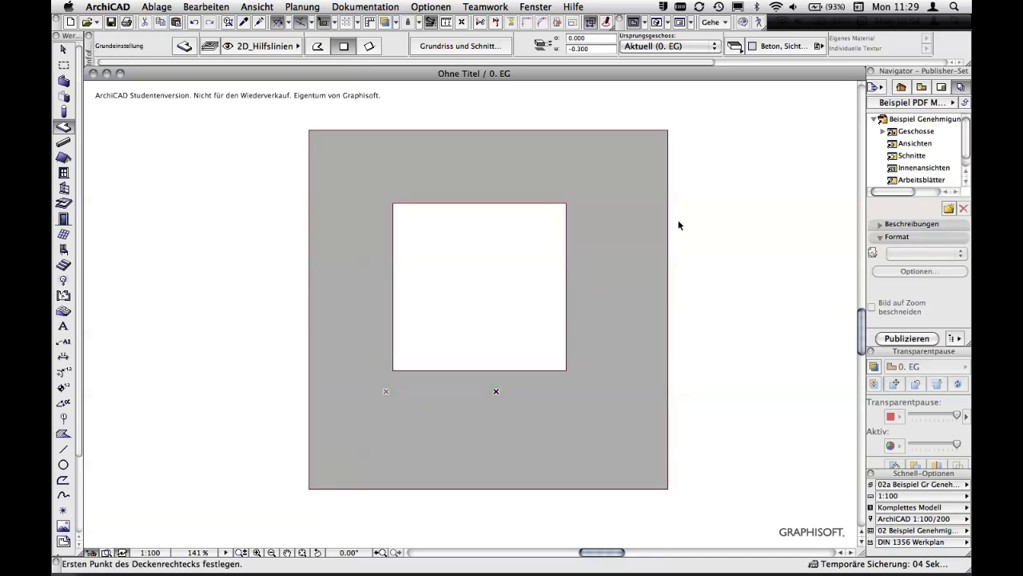
pyautogui.keyDown('shift'); pyautogui.click(668, 219); pyautogui.keyUp('shift')
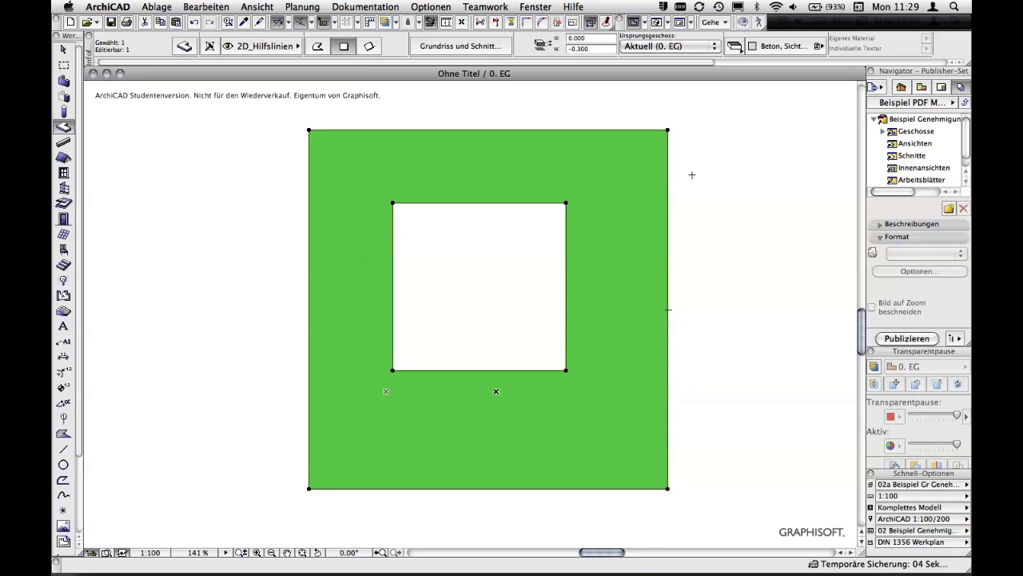
# - Offset all the slab's outer edges outward, undo it, then redo the offset
pyautogui.click(669, 128)
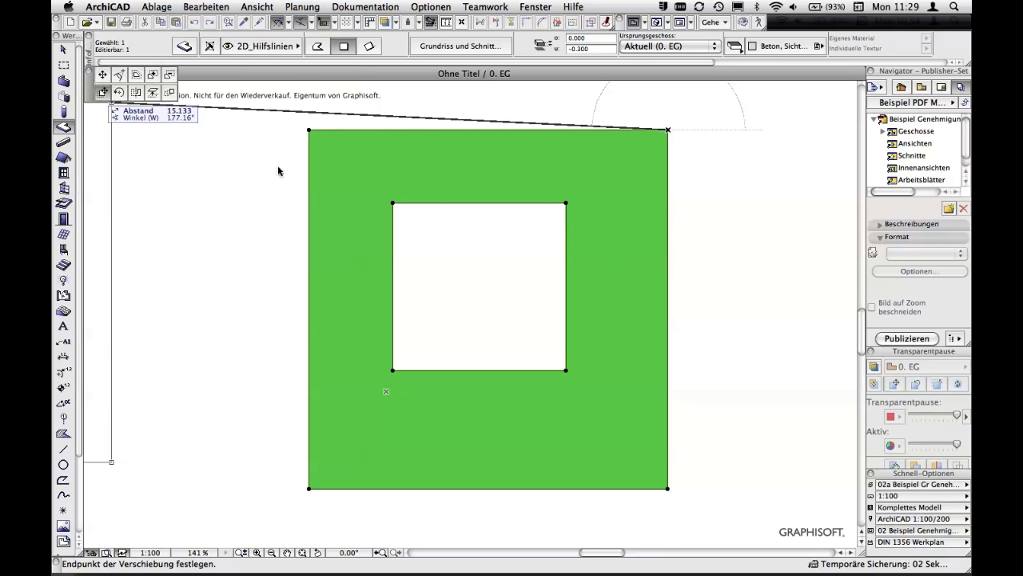
pyautogui.moveTo(96, 96)
pyautogui.mouseDown()
pyautogui.moveTo(162, 149)
pyautogui.moveTo(242, 290)
pyautogui.mouseUp()
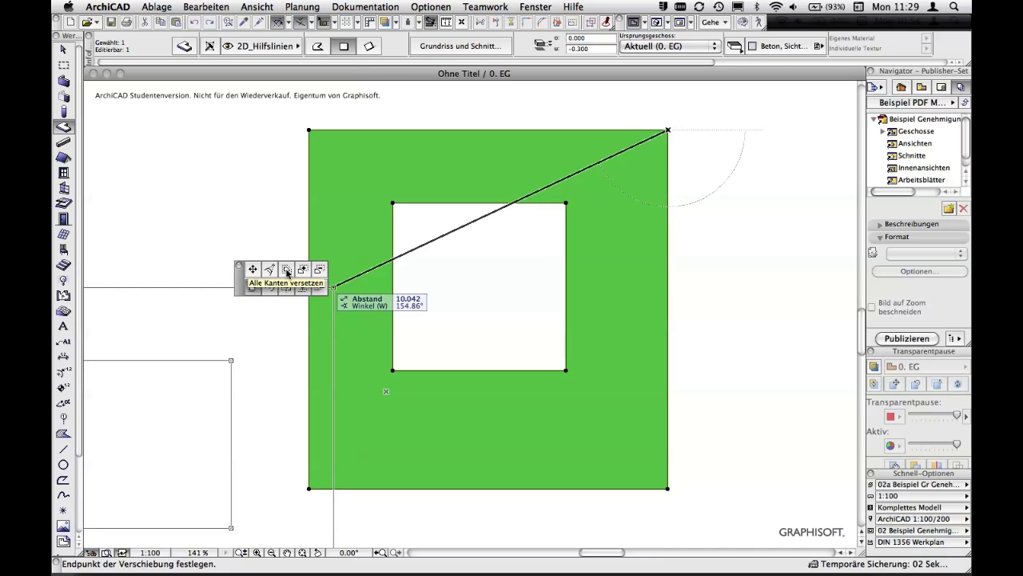
pyautogui.click(287, 270)
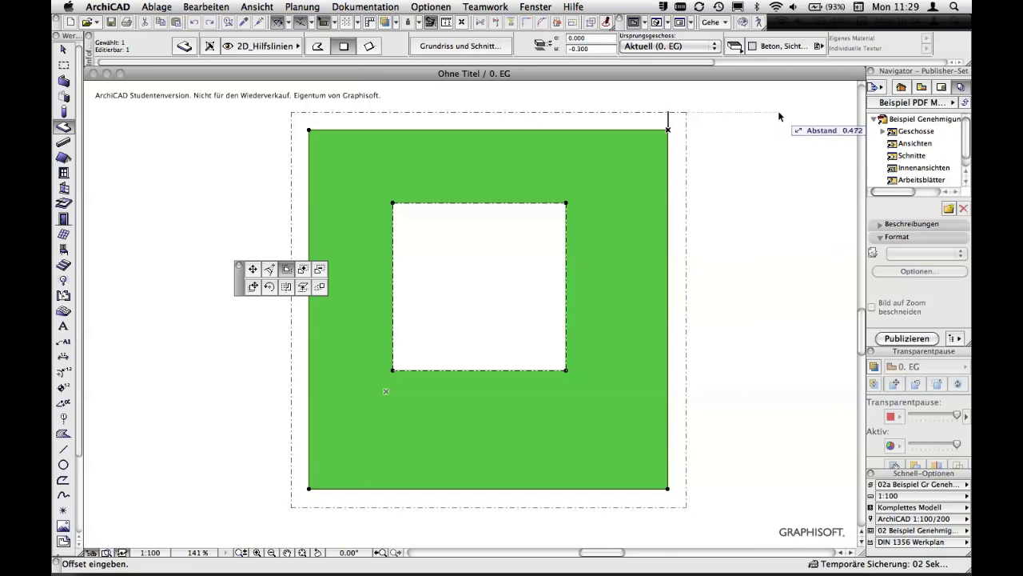
pyautogui.press('Escape')
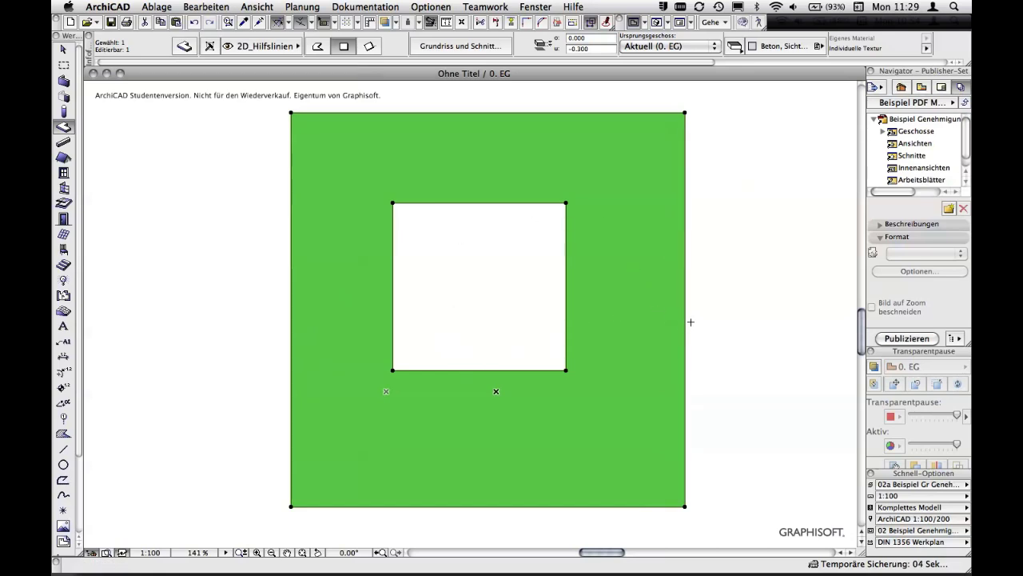
pyautogui.hotkey('ctrl', 'z')
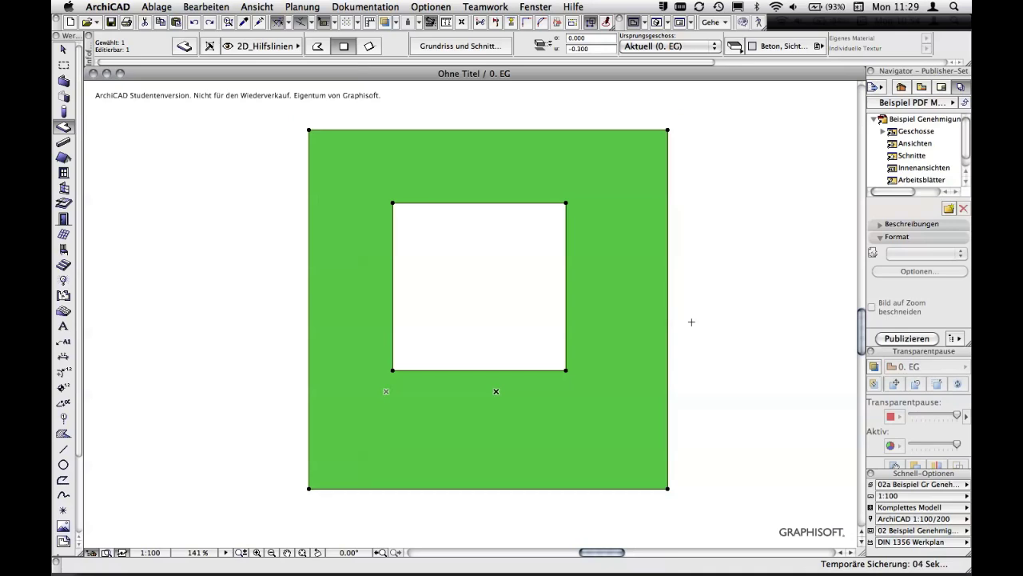
pyautogui.click(222, 8)
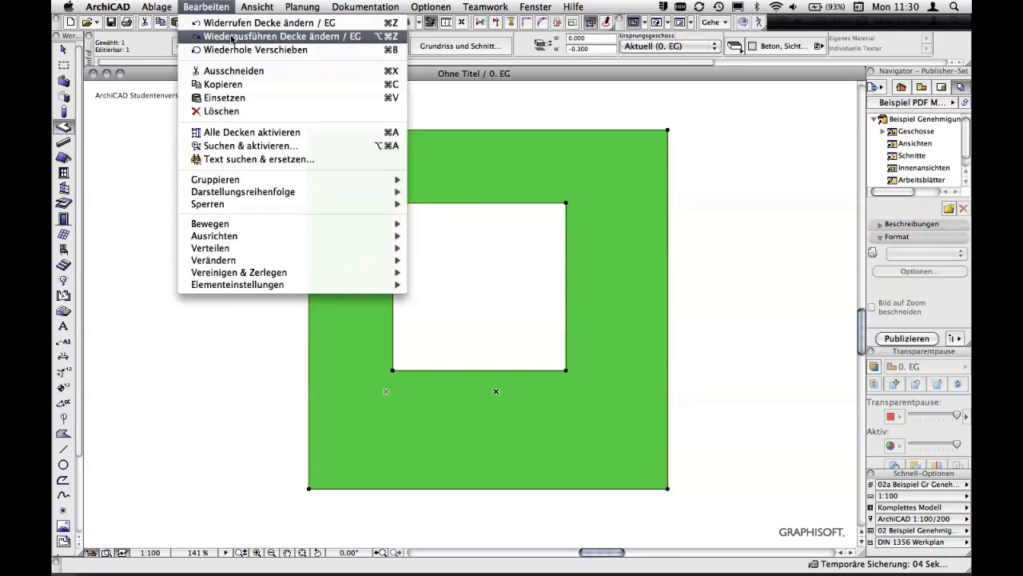
pyautogui.click(230, 36)
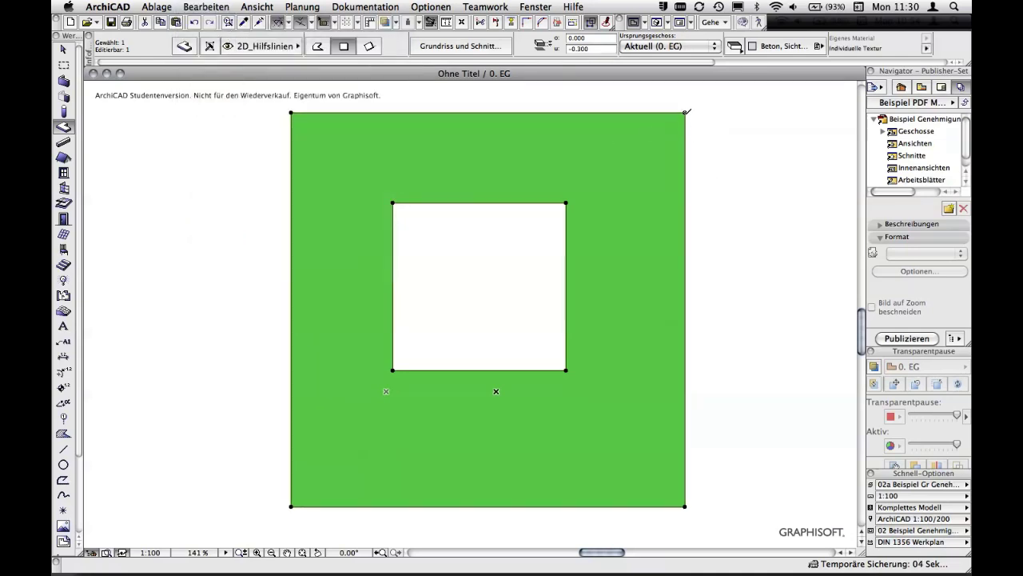
# - Offset only the slab's right edge outward by about 0.609
pyautogui.click(686, 159)
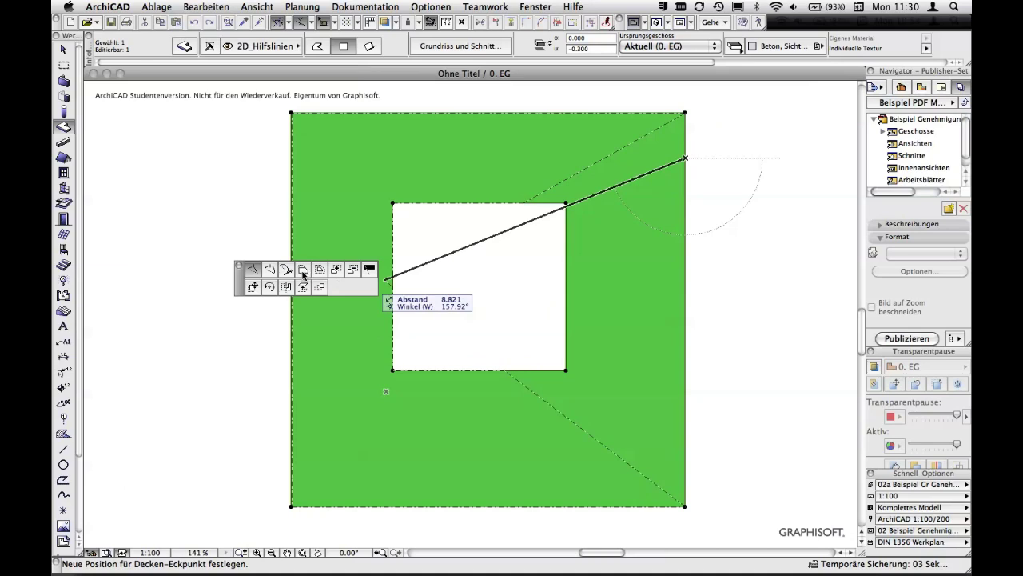
pyautogui.click(303, 273)
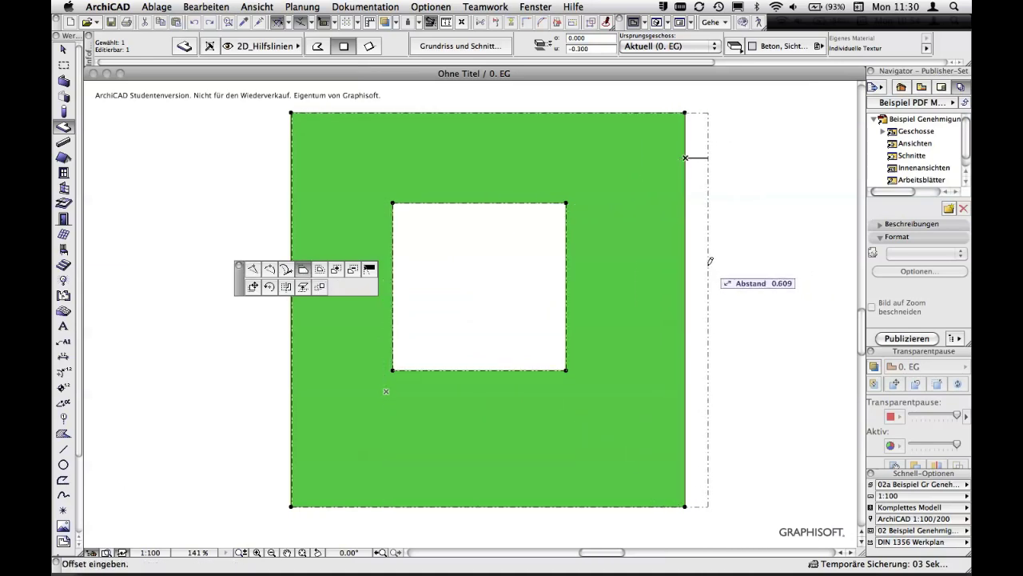
pyautogui.click(710, 261)
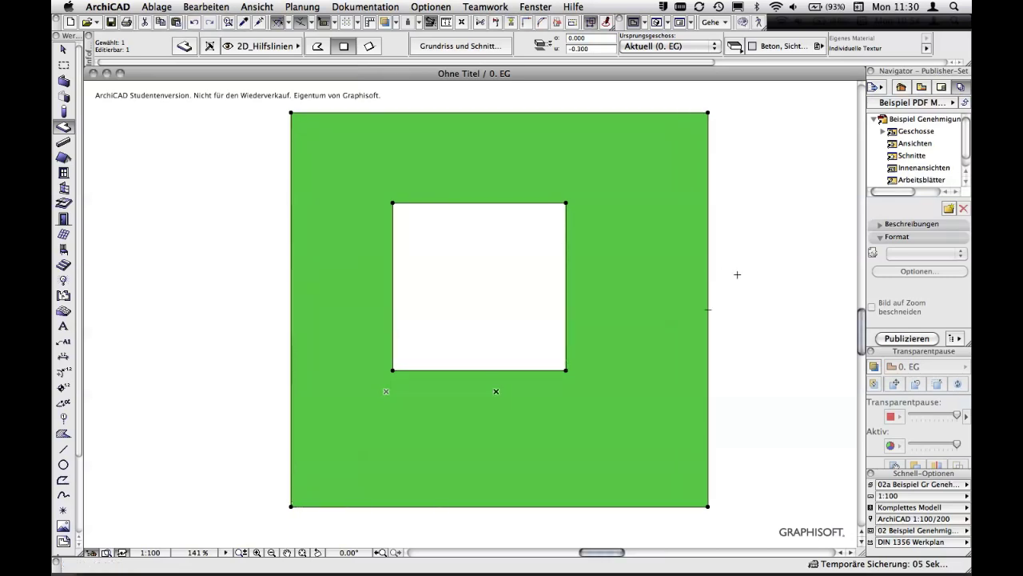
pyautogui.press('Escape')
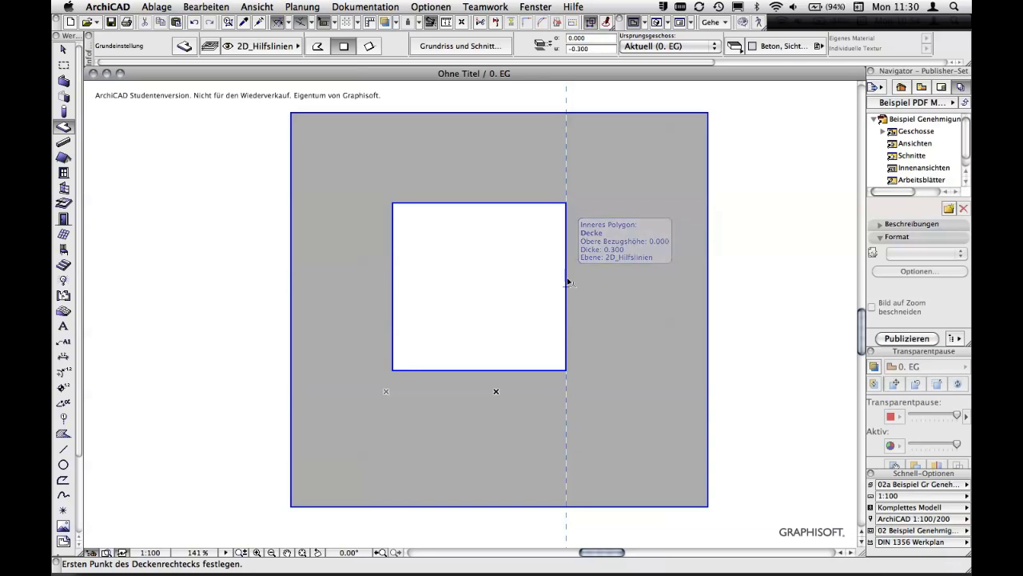
# - Enlarge the slab's hole by offsetting all its edges outward
pyautogui.keyDown('shift'); pyautogui.click(567, 280); pyautogui.keyUp('shift')
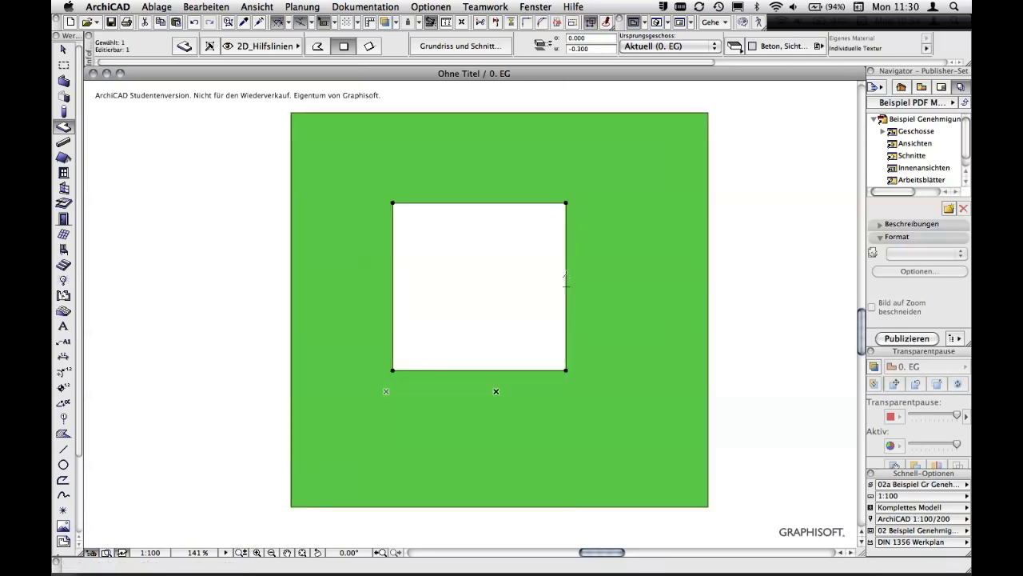
pyautogui.click(567, 201)
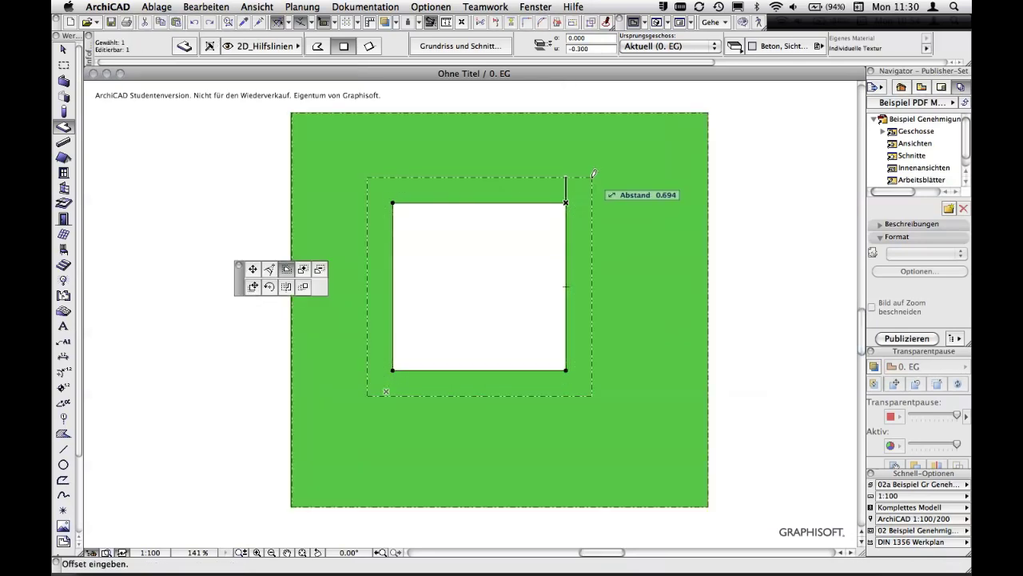
pyautogui.click(588, 180)
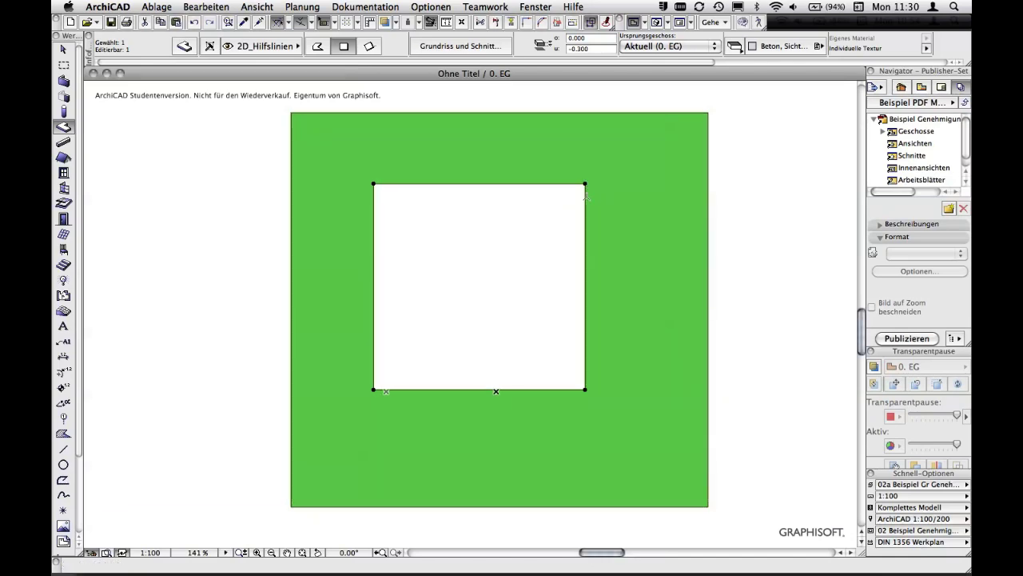
# - Pull the hole's right edge inward to make it a taller rectangle
pyautogui.click(585, 196)
pyautogui.click(547, 206)
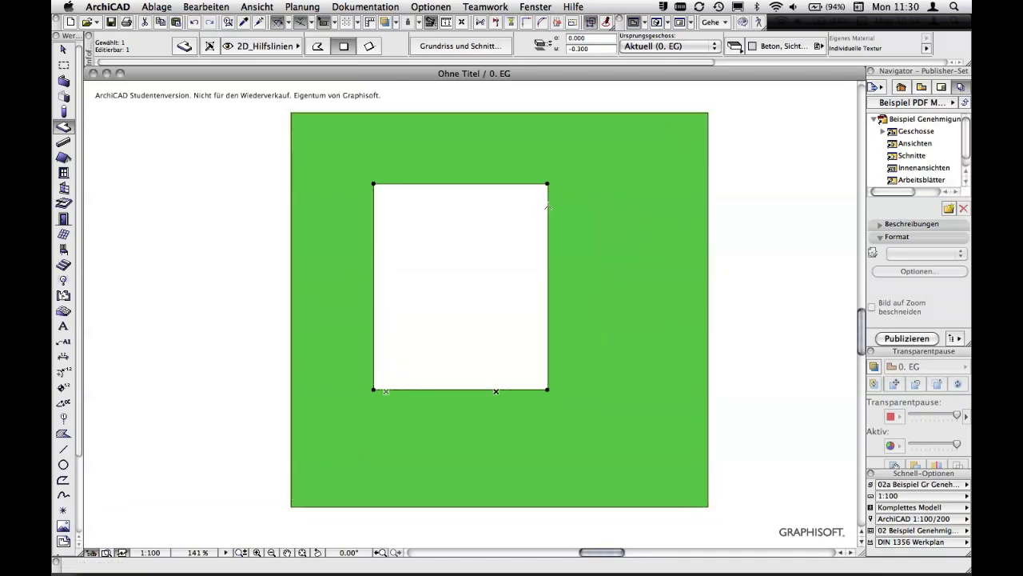
pyautogui.press('Escape')
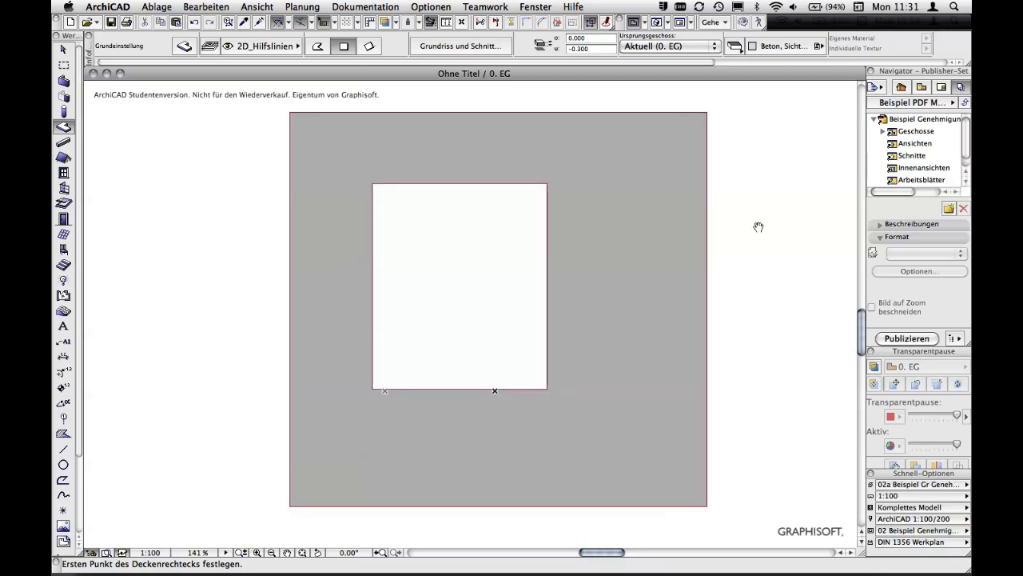
pyautogui.moveTo(756, 226); pyautogui.dragTo(728, 233, button='middle')
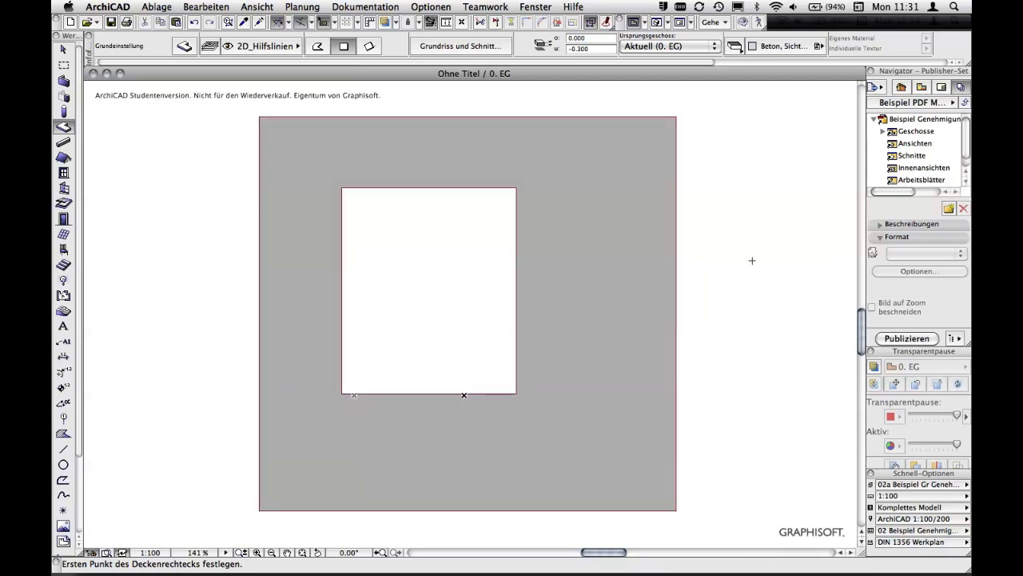